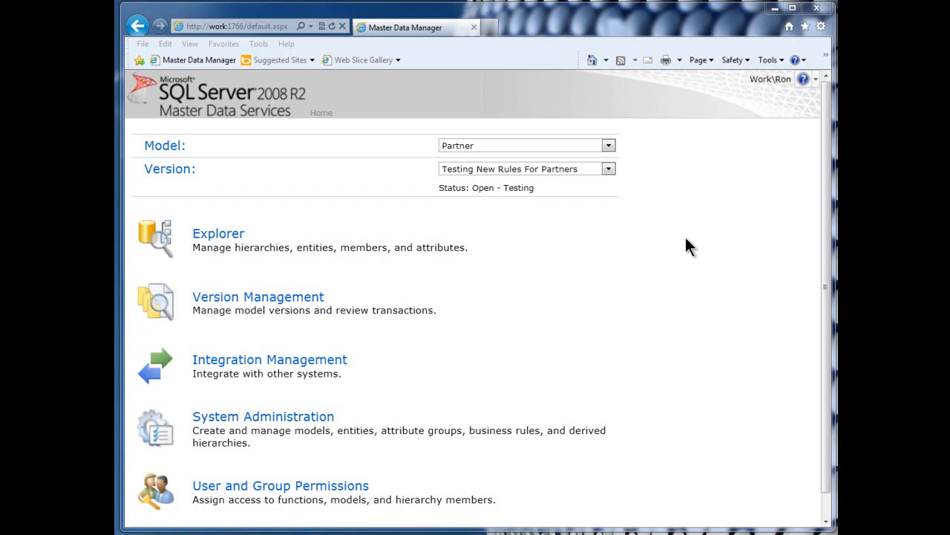
# View the Partner entity's leaf members in Explorer and examine the Telephone column under General Information.
pyautogui.click(326, 248)
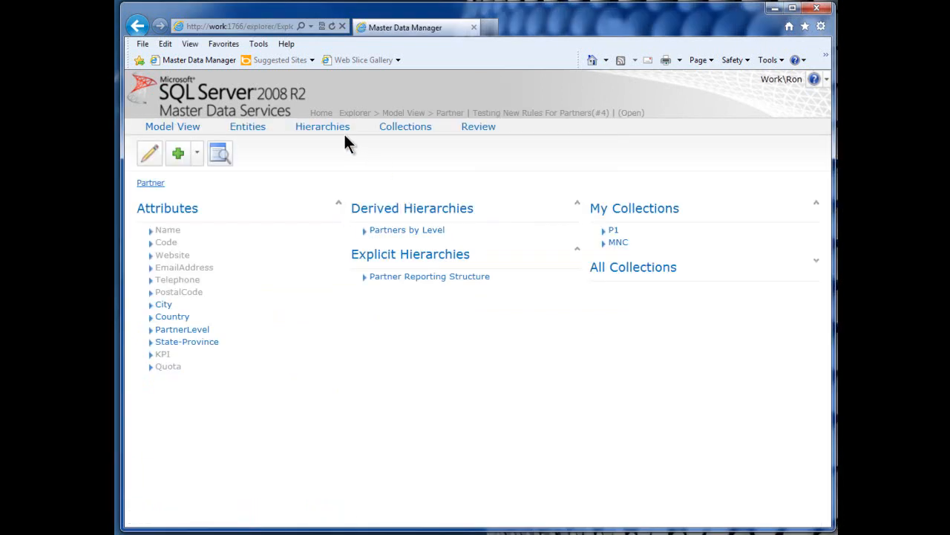
pyautogui.moveTo(248, 127)
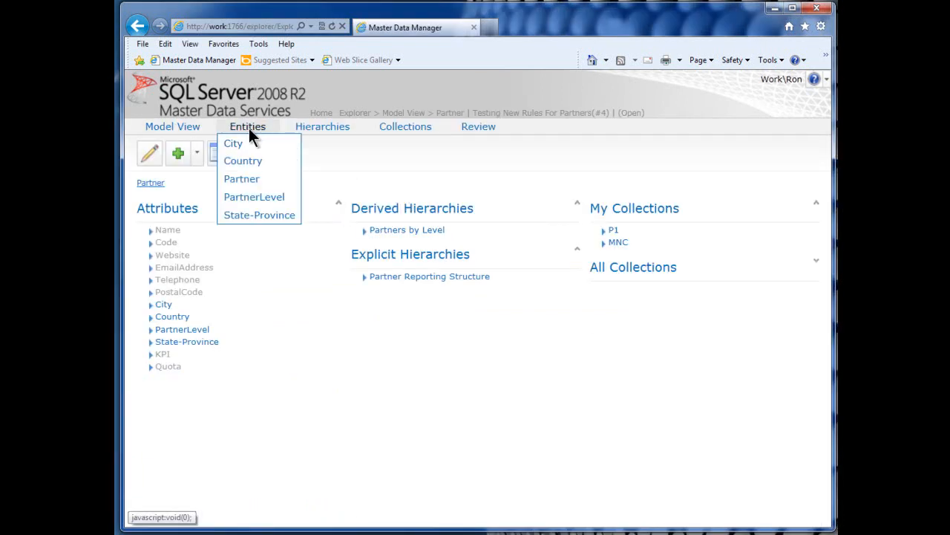
pyautogui.click(261, 180)
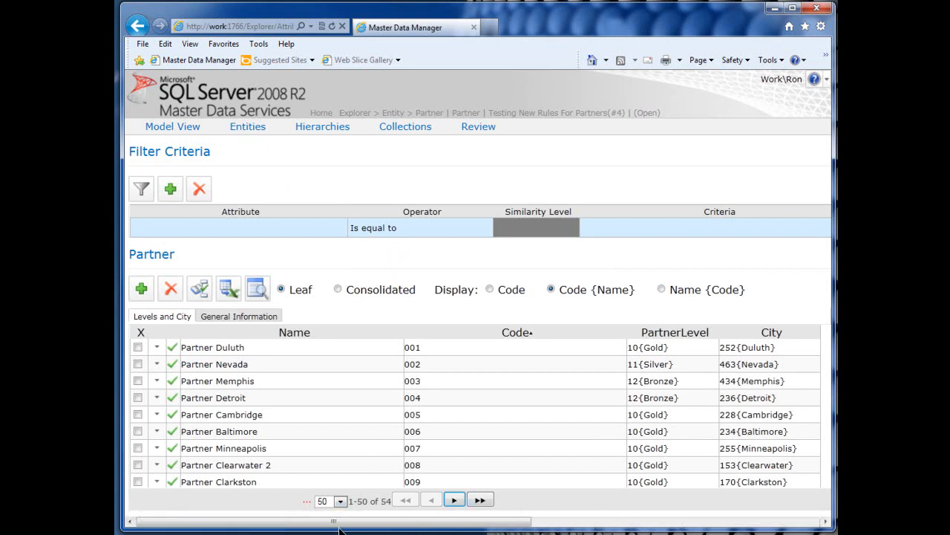
pyautogui.moveTo(340, 528); pyautogui.dragTo(318, 523)
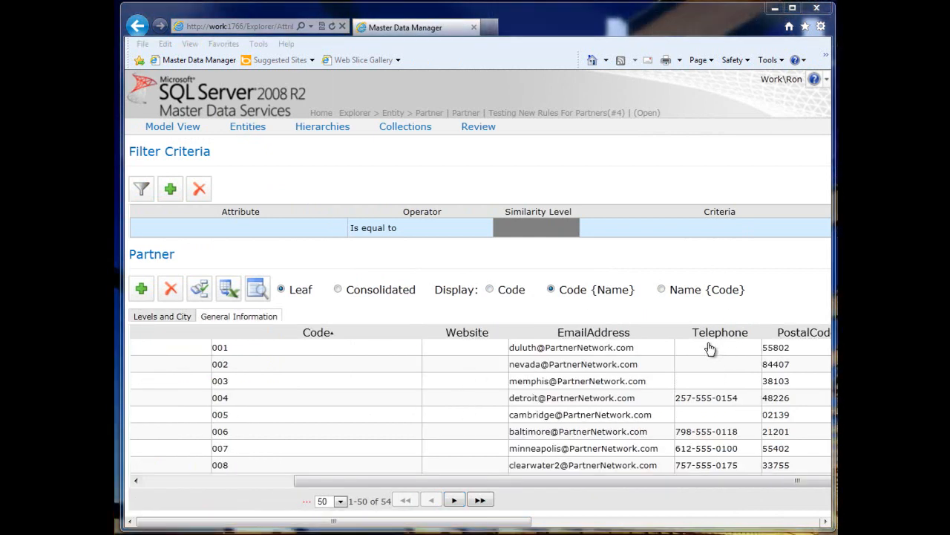
pyautogui.moveTo(552, 481); pyautogui.dragTo(574, 492)
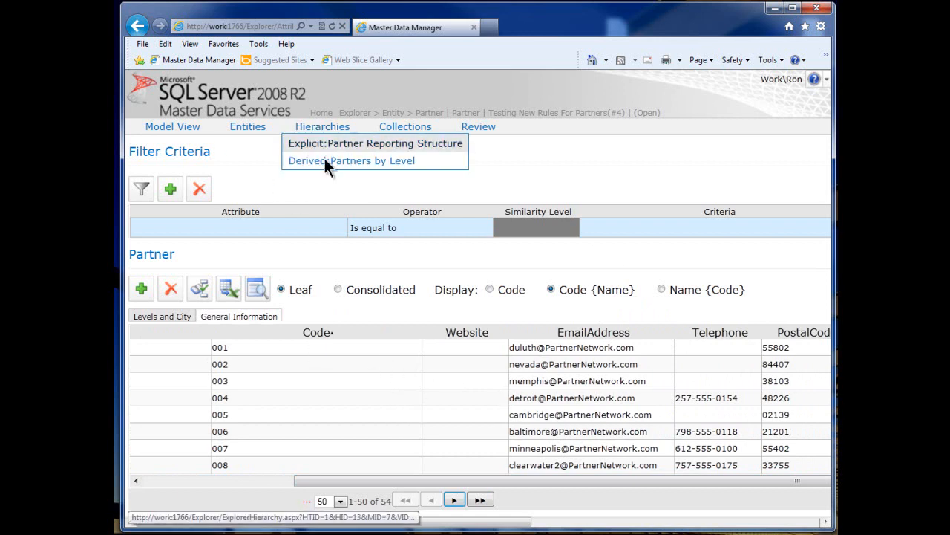
# Go to System Administration from the home page and open the business rules maintenance page for the Partner model.
pyautogui.click(322, 114)
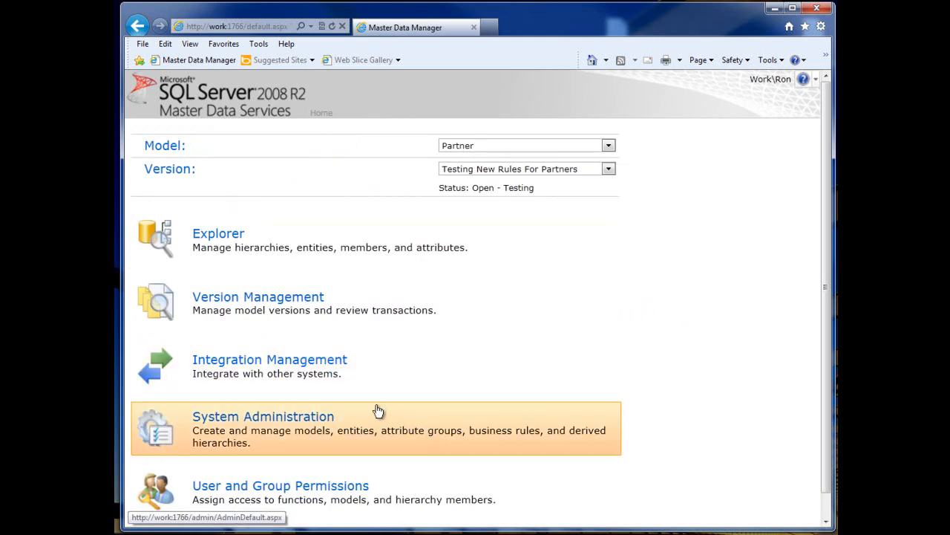
pyautogui.click(364, 432)
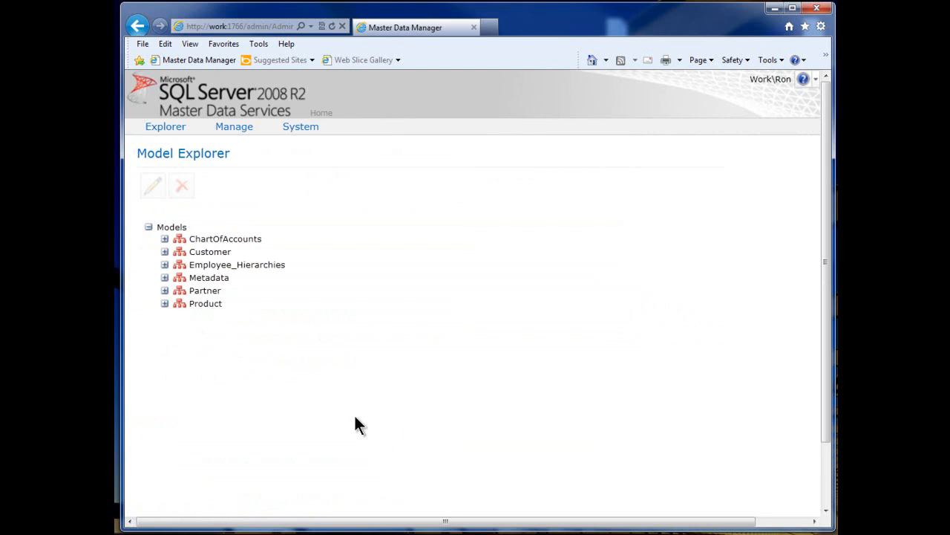
pyautogui.moveTo(232, 132)
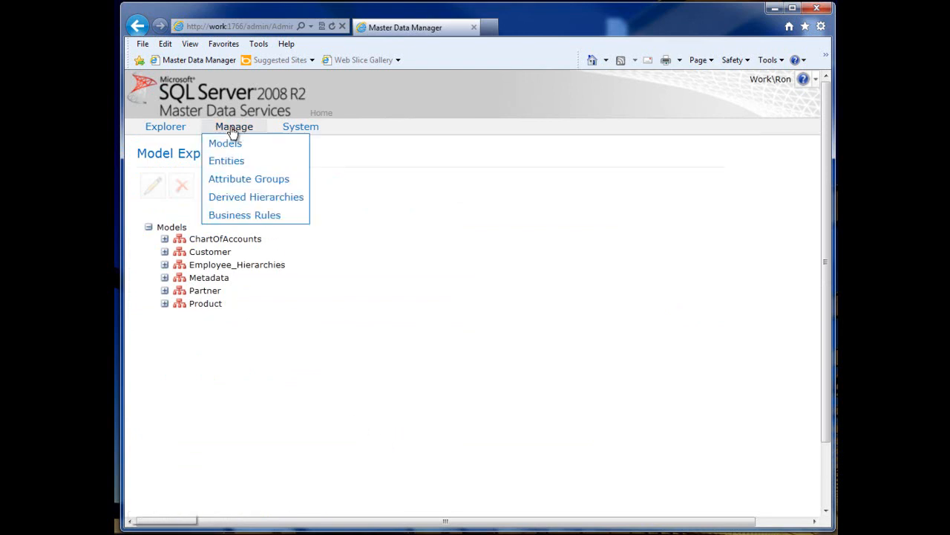
pyautogui.click(252, 216)
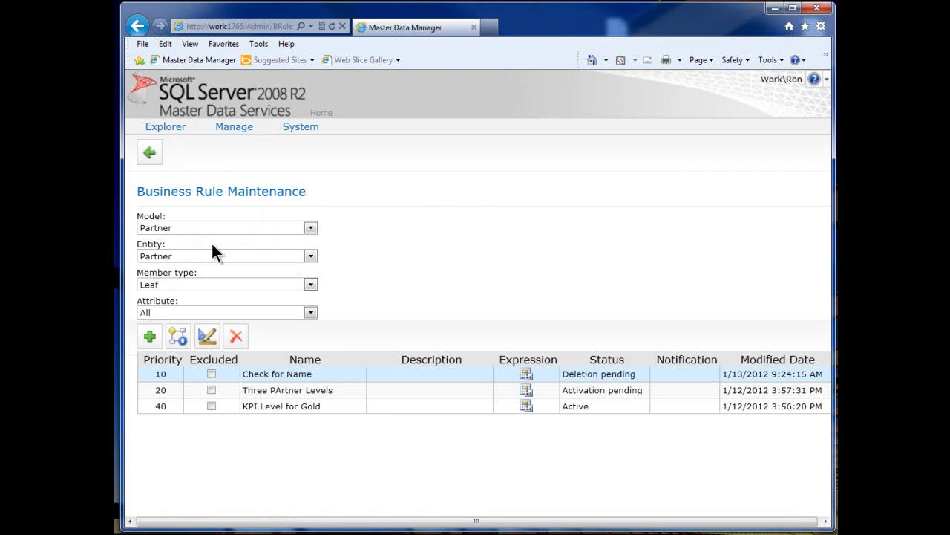
# Check the available entity and member type options, keeping Partner and Leaf selected.
pyautogui.click(311, 256)
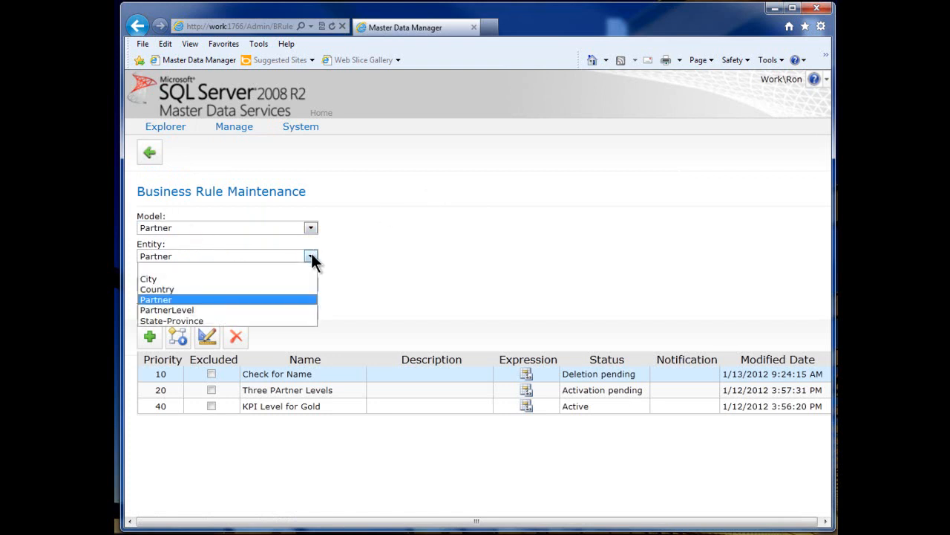
pyautogui.click(312, 256)
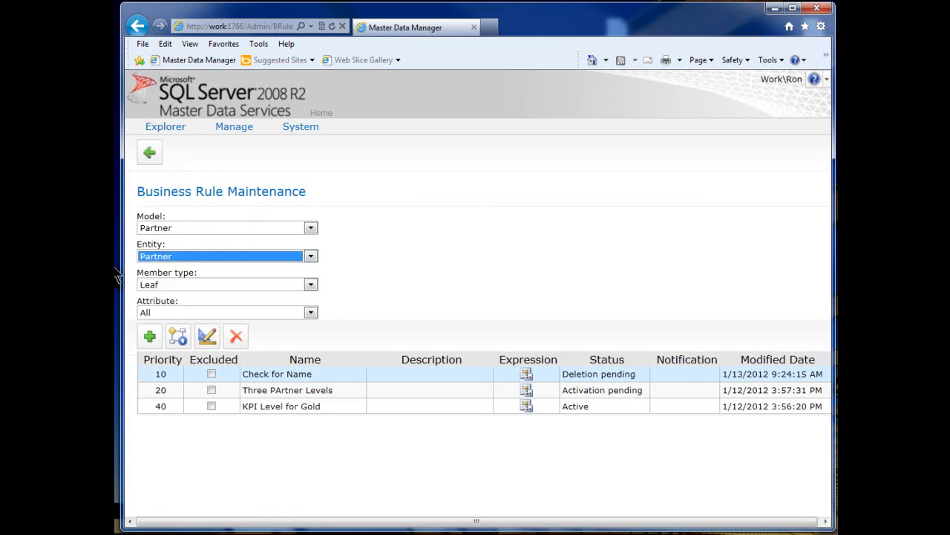
pyautogui.click(311, 285)
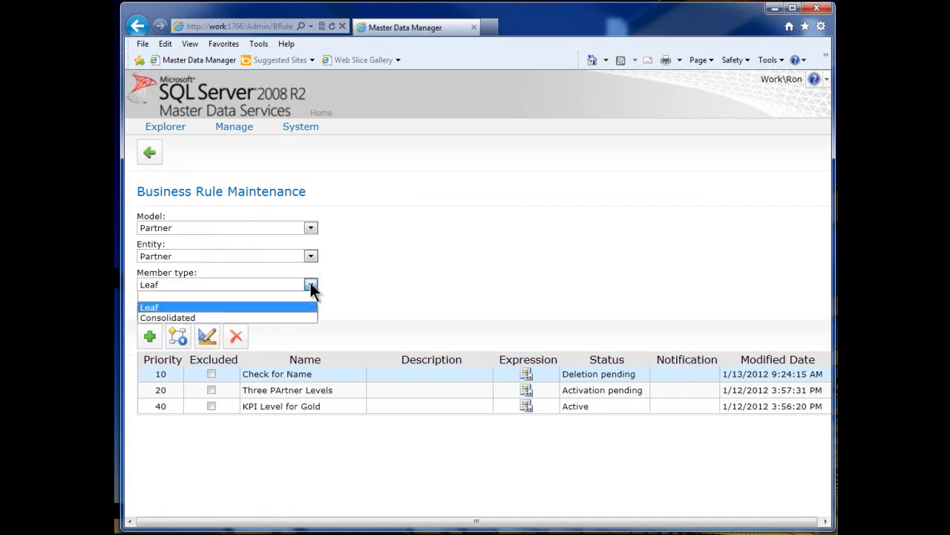
pyautogui.click(310, 285)
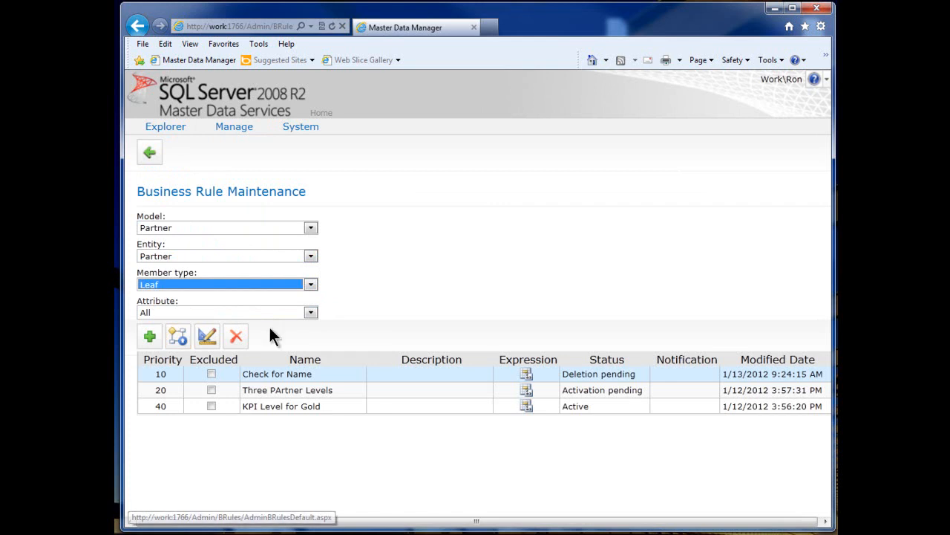
# Filter the business rules by the Telephone attribute, and restore the filter to All.
pyautogui.click(310, 313)
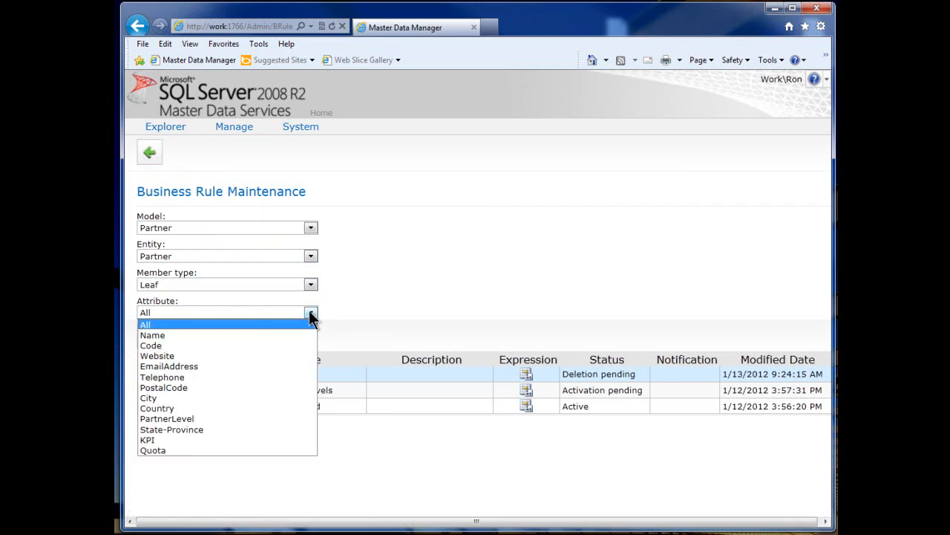
pyautogui.click(268, 378)
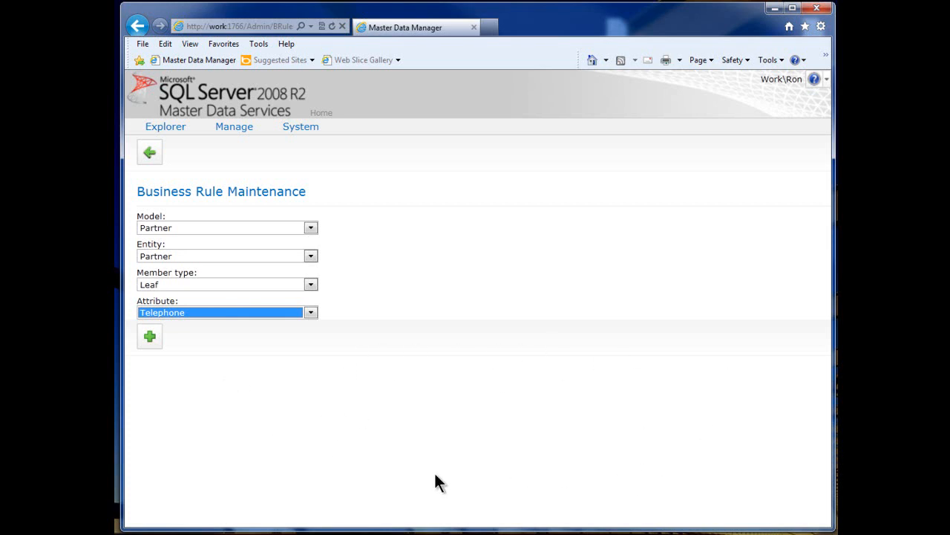
pyautogui.click(311, 312)
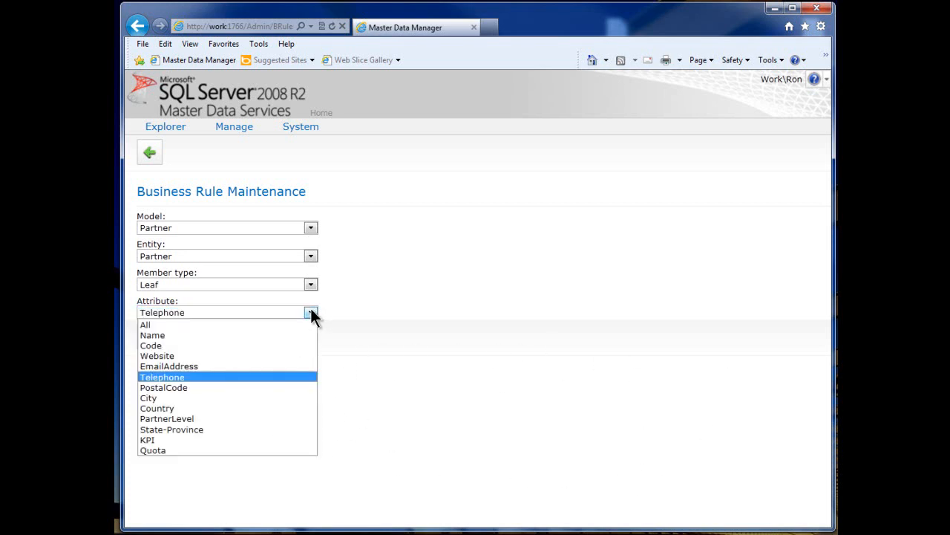
pyautogui.click(298, 321)
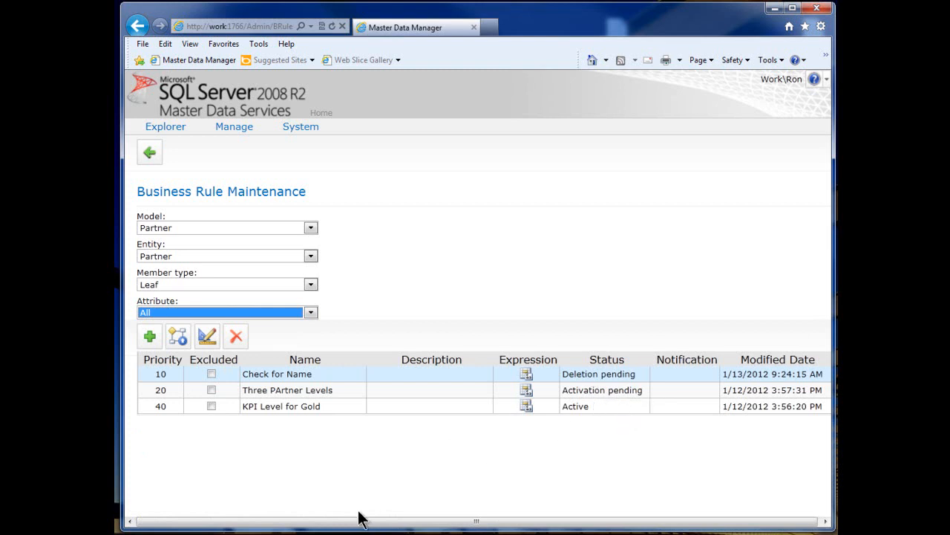
# Select the Three PArtner Levels rule and try to publish the business rules.
pyautogui.click(342, 393)
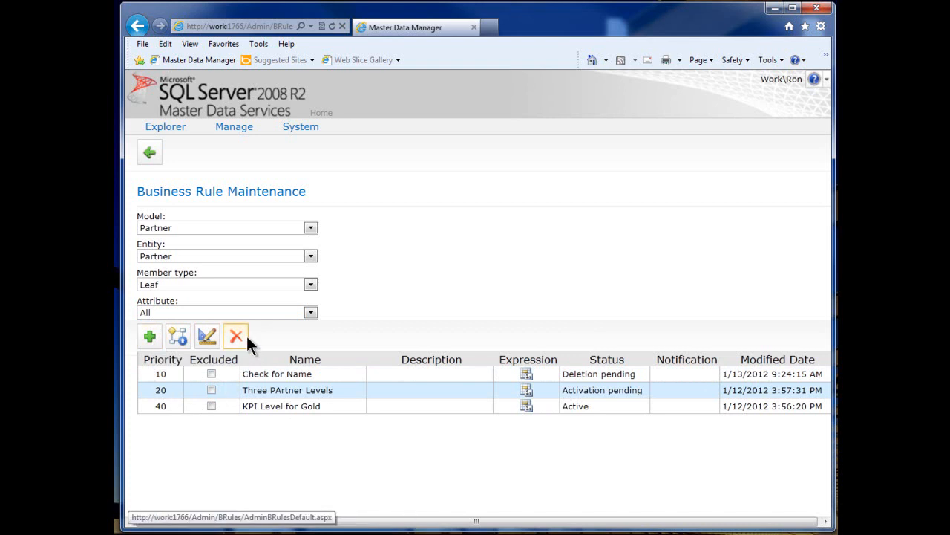
pyautogui.click(176, 333)
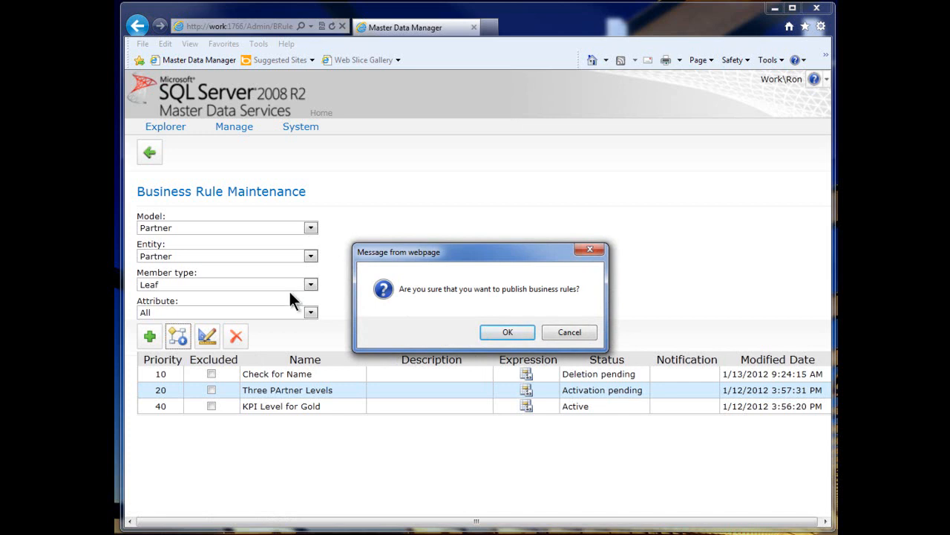
pyautogui.click(498, 332)
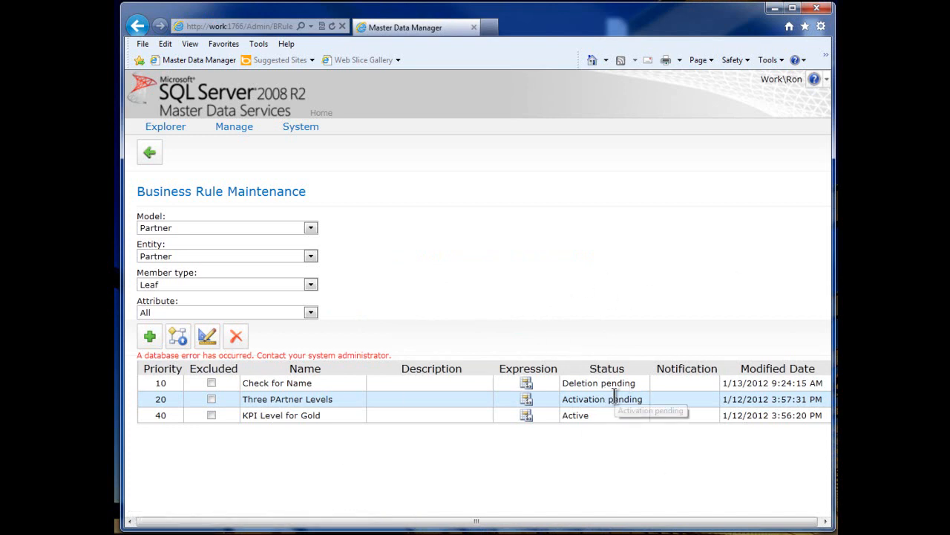
# Mark the Three PArtner Levels rule as excluded and delete it.
pyautogui.click(212, 398)
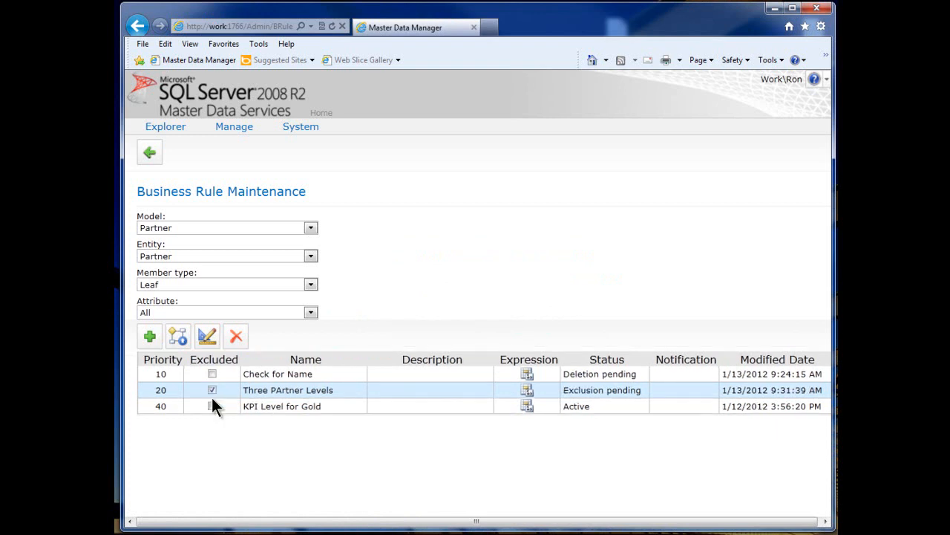
pyautogui.click(235, 335)
pyautogui.click(492, 330)
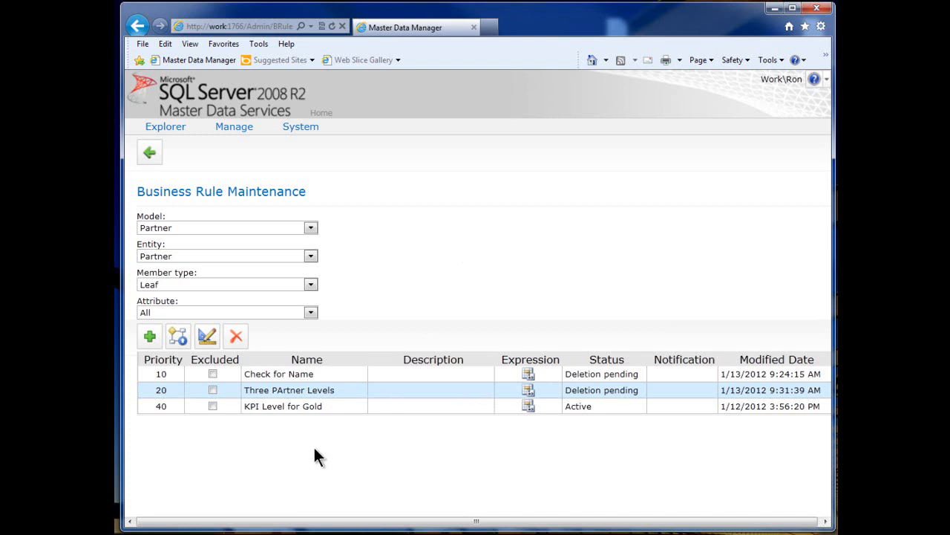
# Examine the conditions and the KPI default action of the KPI Level for Gold rule, and return to the rule list.
pyautogui.click(334, 413)
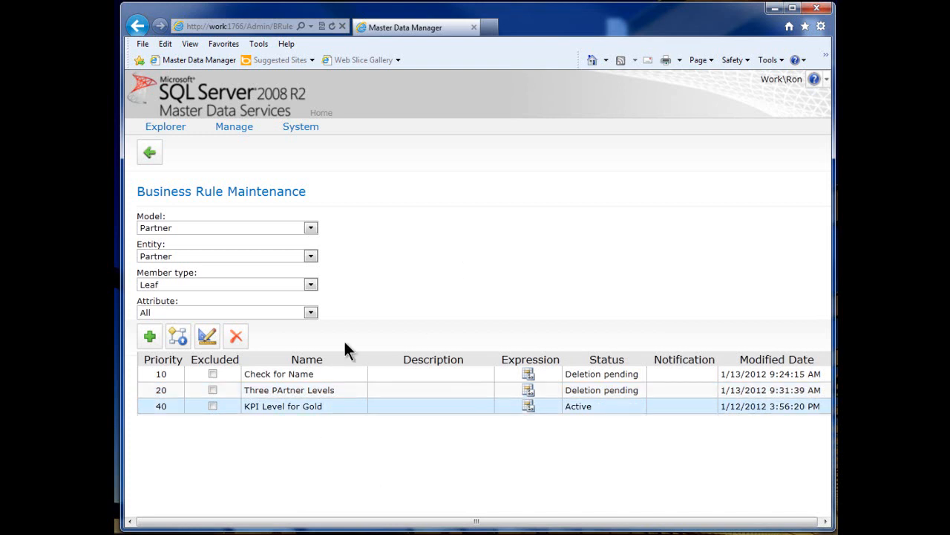
pyautogui.click(207, 336)
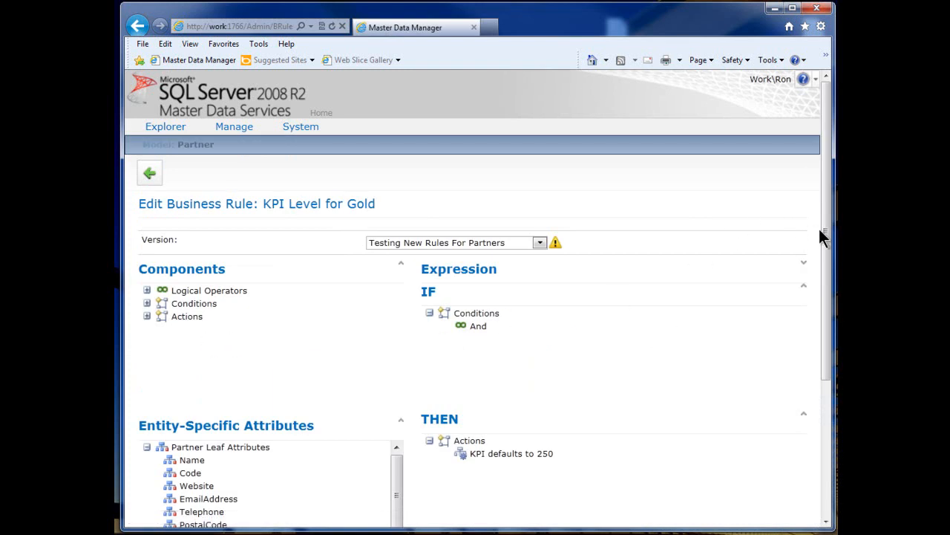
pyautogui.moveTo(821, 233); pyautogui.dragTo(816, 317)
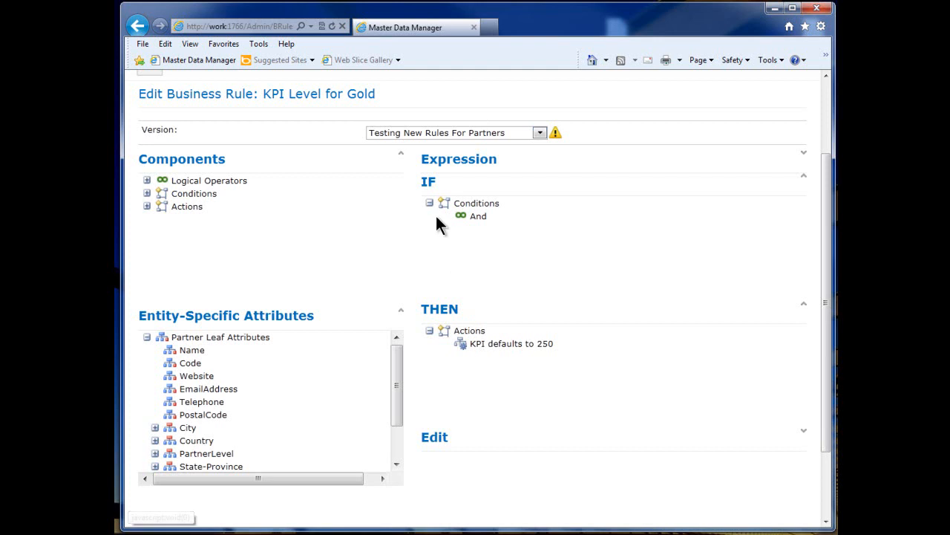
pyautogui.click(486, 347)
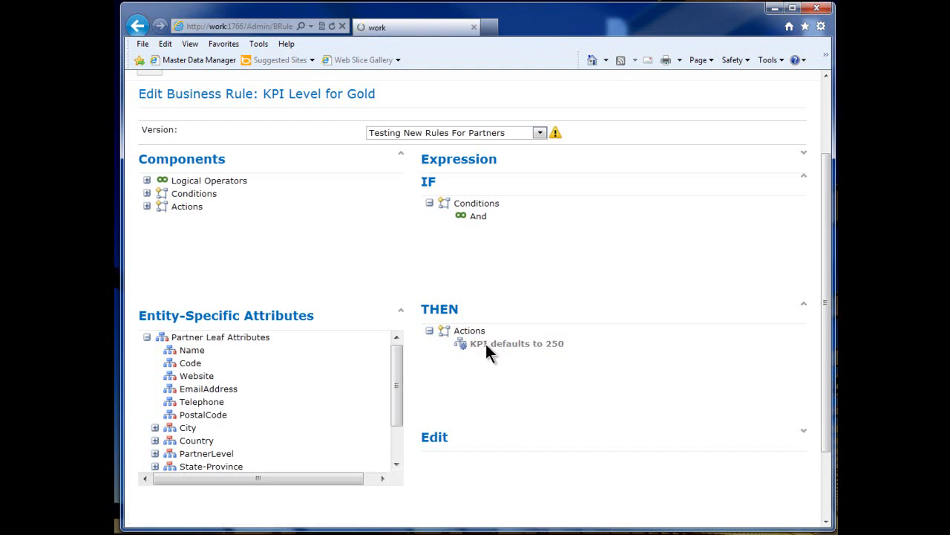
pyautogui.moveTo(826, 253); pyautogui.dragTo(825, 391)
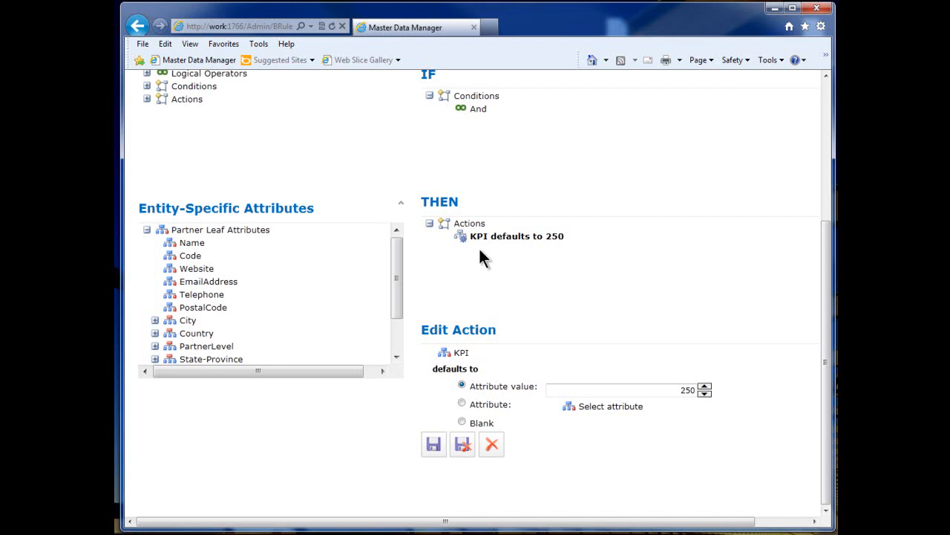
pyautogui.moveTo(827, 334)
pyautogui.mouseDown()
pyautogui.moveTo(832, 299)
pyautogui.moveTo(827, 340)
pyautogui.mouseUp()
pyautogui.moveTo(825, 352); pyautogui.dragTo(832, 222)
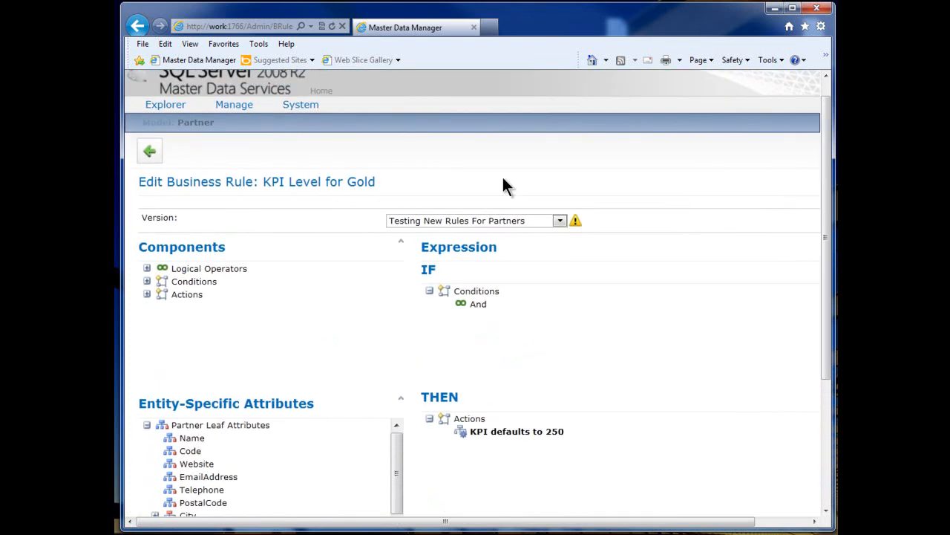
pyautogui.click(147, 150)
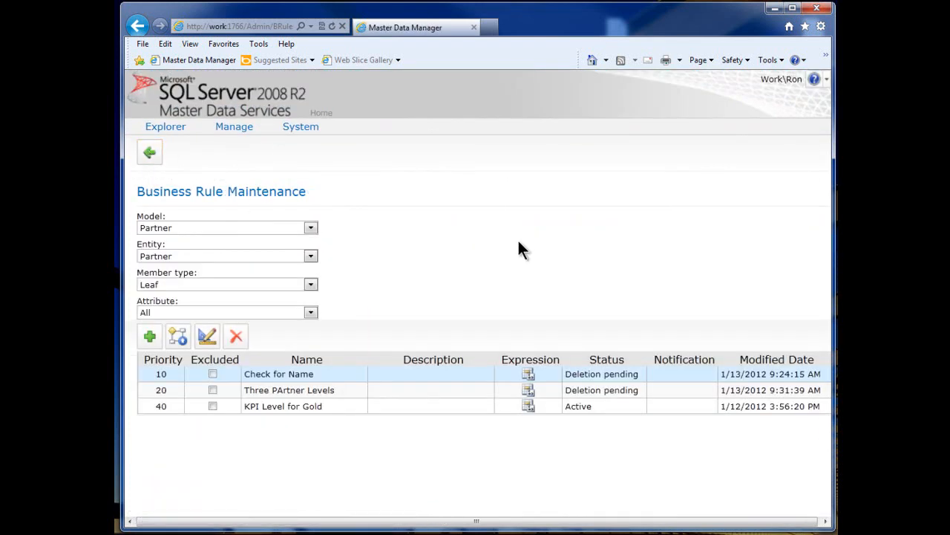
# Add a new business rule for Partner leaf members and name it Check for Phone.
pyautogui.click(146, 337)
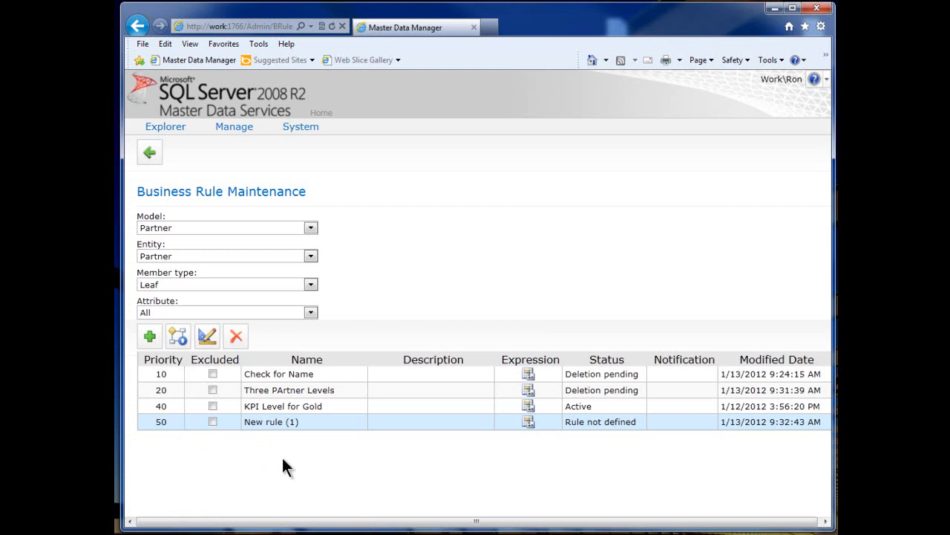
pyautogui.click(305, 423)
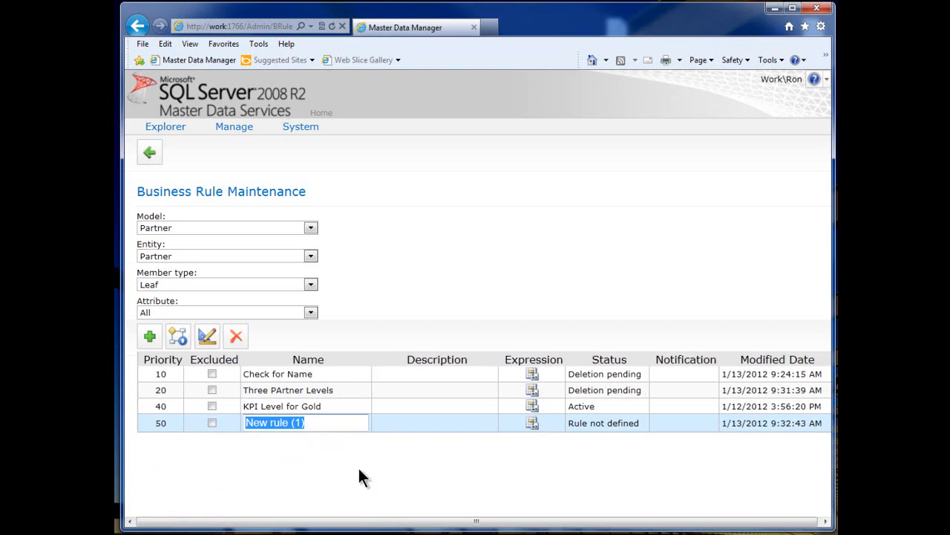
pyautogui.write('C')
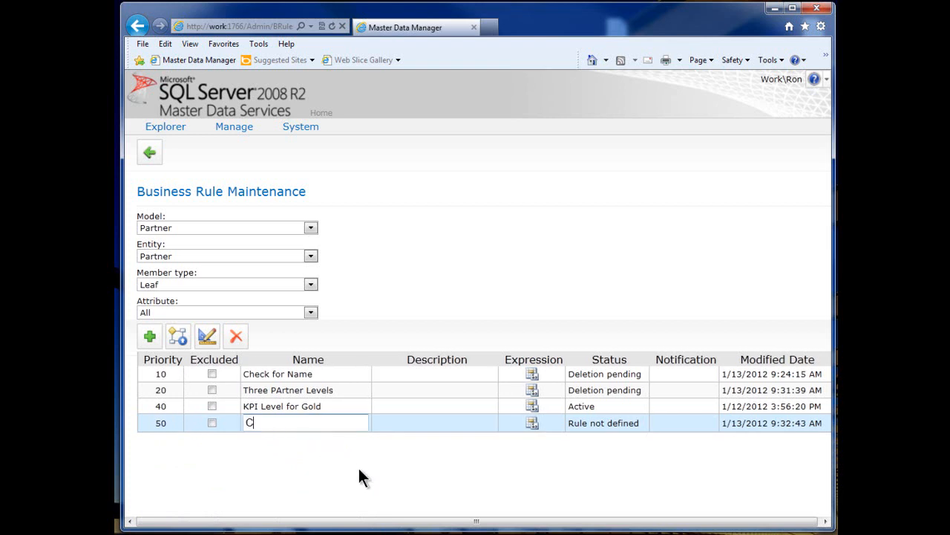
pyautogui.write('heck for Phone')
pyautogui.click(385, 422)
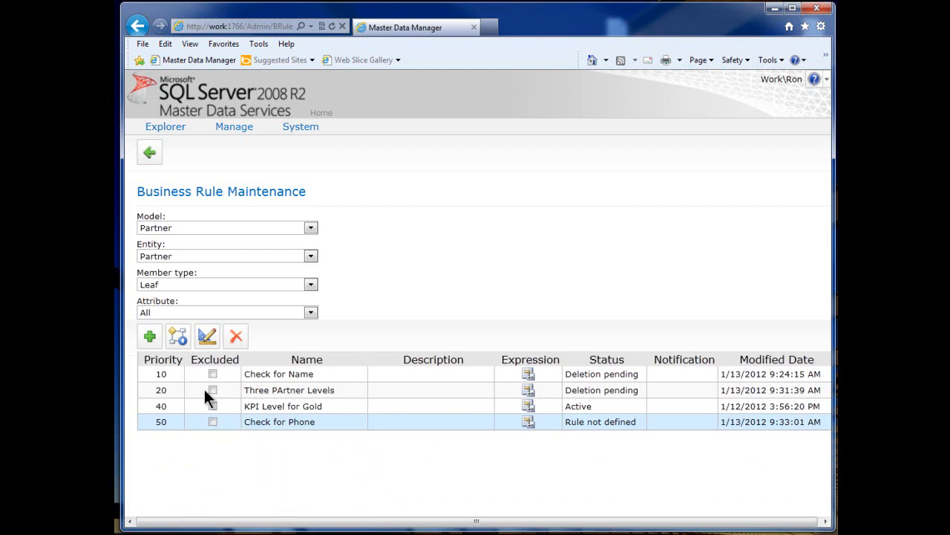
# Open the Check for Phone rule for editing and examine the available logical operators, value comparison conditions and actions.
pyautogui.click(209, 337)
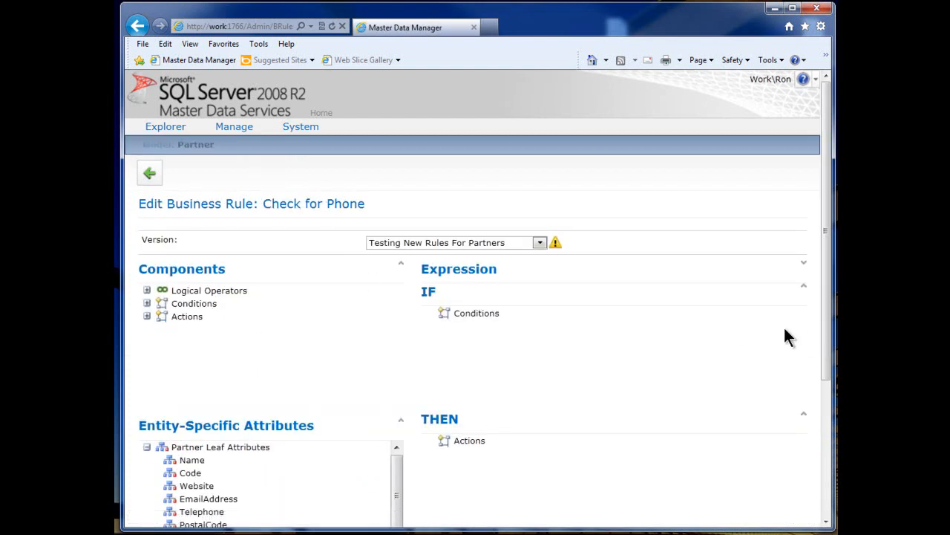
pyautogui.moveTo(823, 302); pyautogui.dragTo(825, 371)
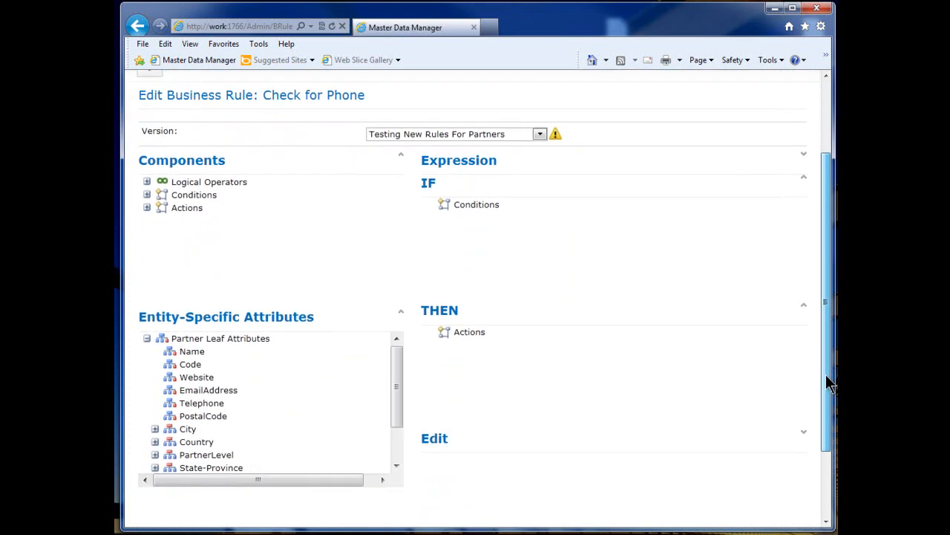
pyautogui.click(147, 176)
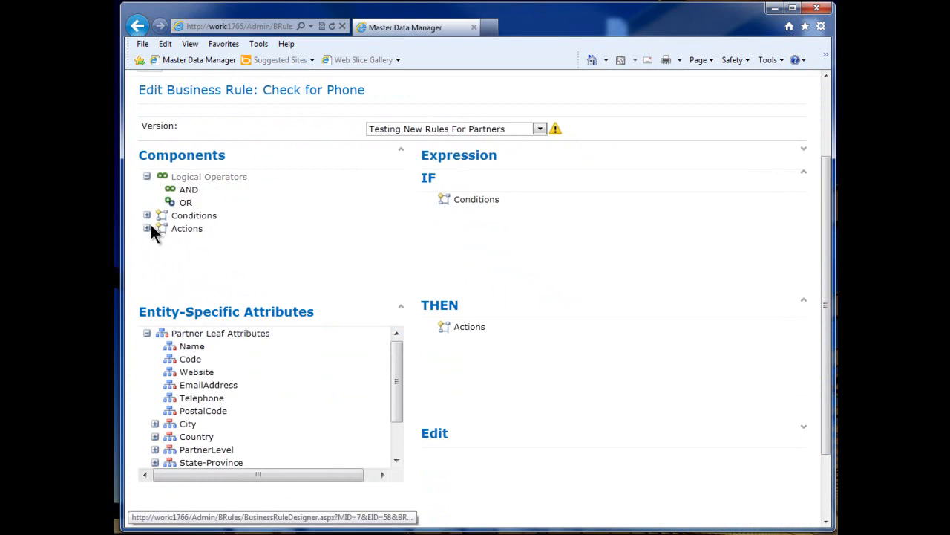
pyautogui.click(147, 176)
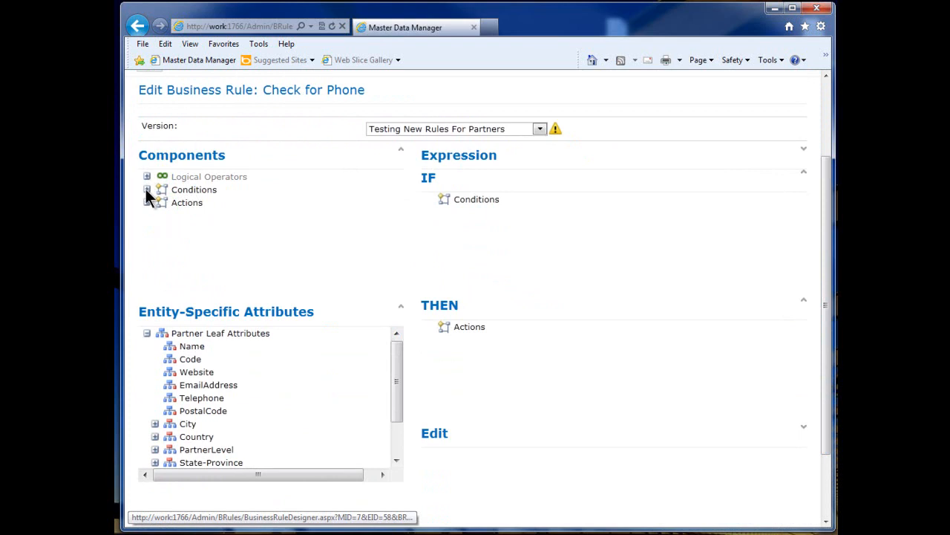
pyautogui.click(146, 189)
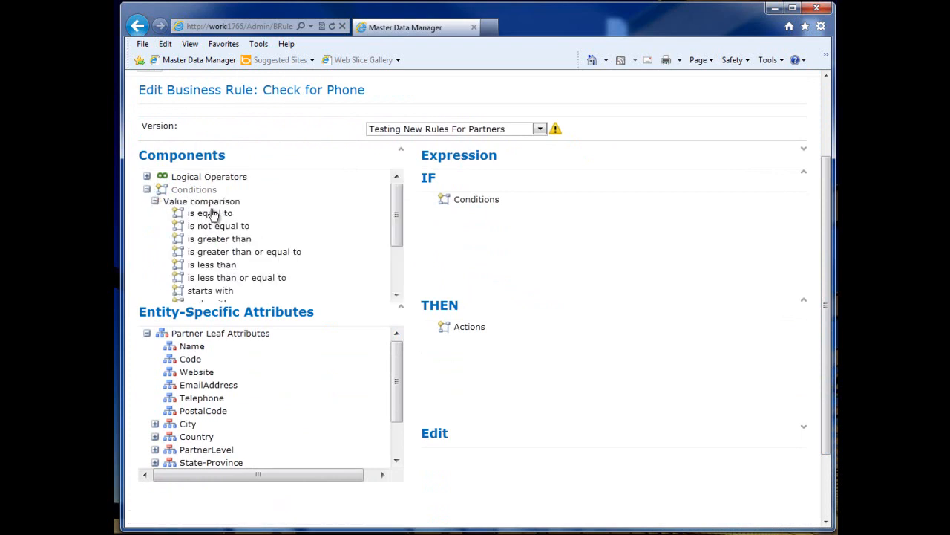
pyautogui.moveTo(396, 232); pyautogui.dragTo(403, 212)
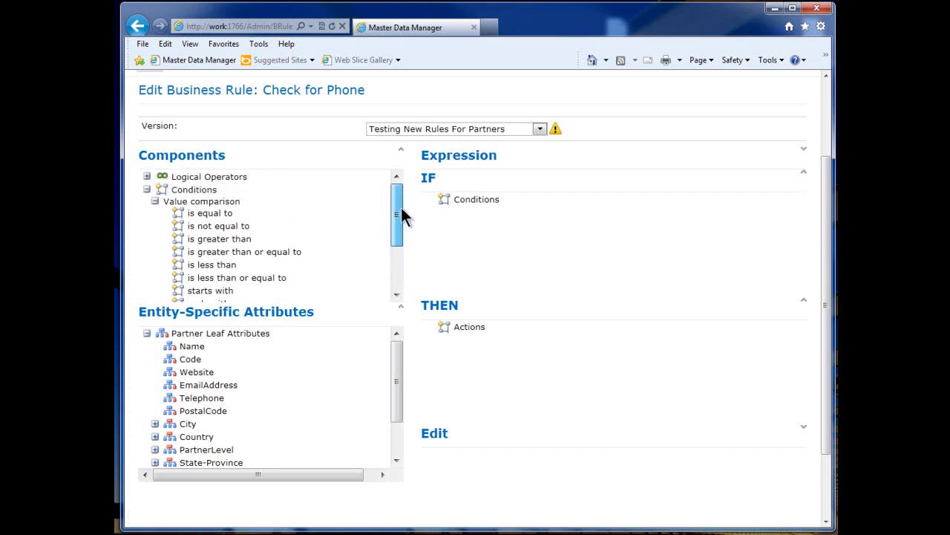
pyautogui.click(155, 201)
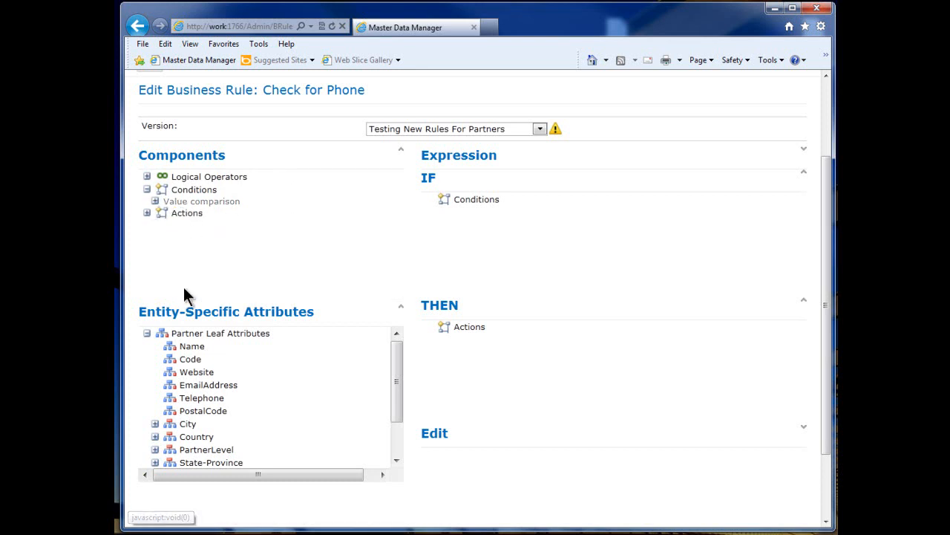
pyautogui.click(146, 211)
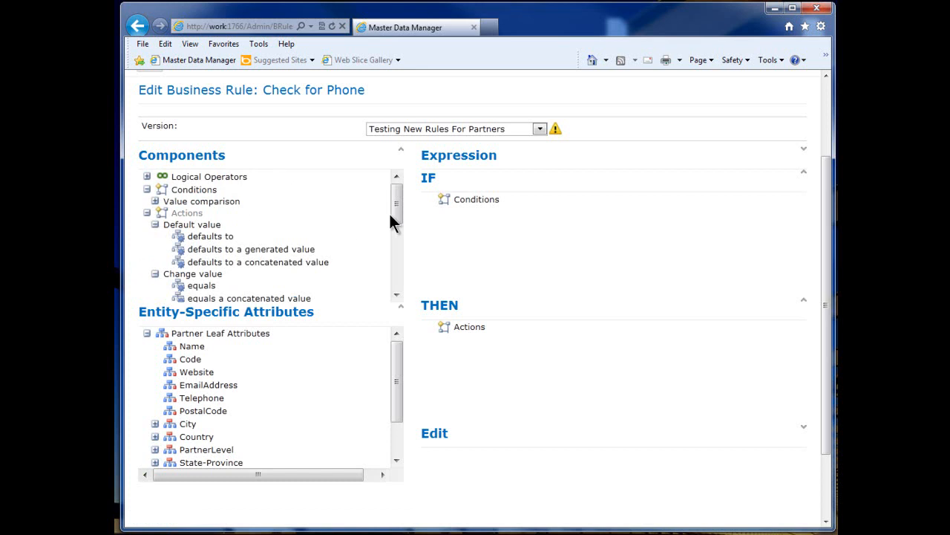
pyautogui.moveTo(394, 210); pyautogui.dragTo(392, 225)
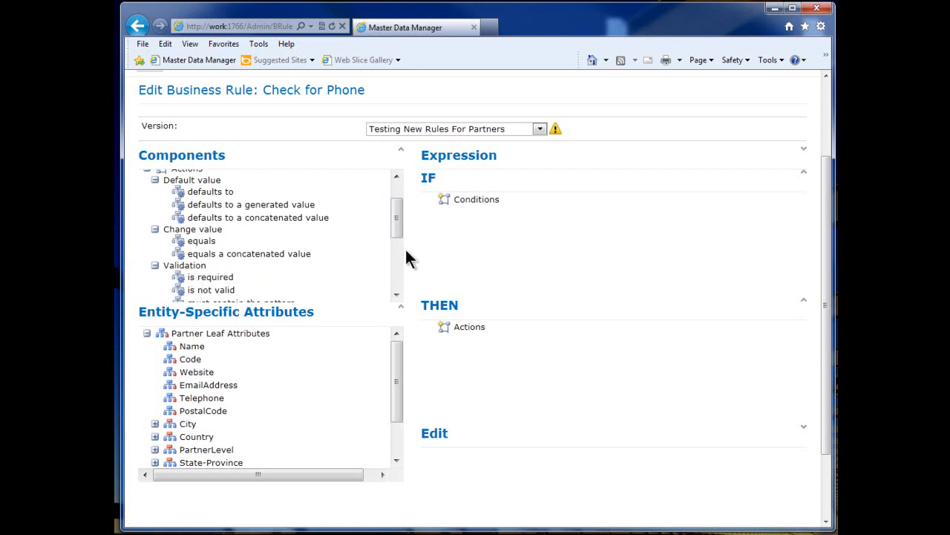
pyautogui.moveTo(396, 213)
pyautogui.mouseDown()
pyautogui.moveTo(397, 254)
pyautogui.moveTo(397, 231)
pyautogui.mouseUp()
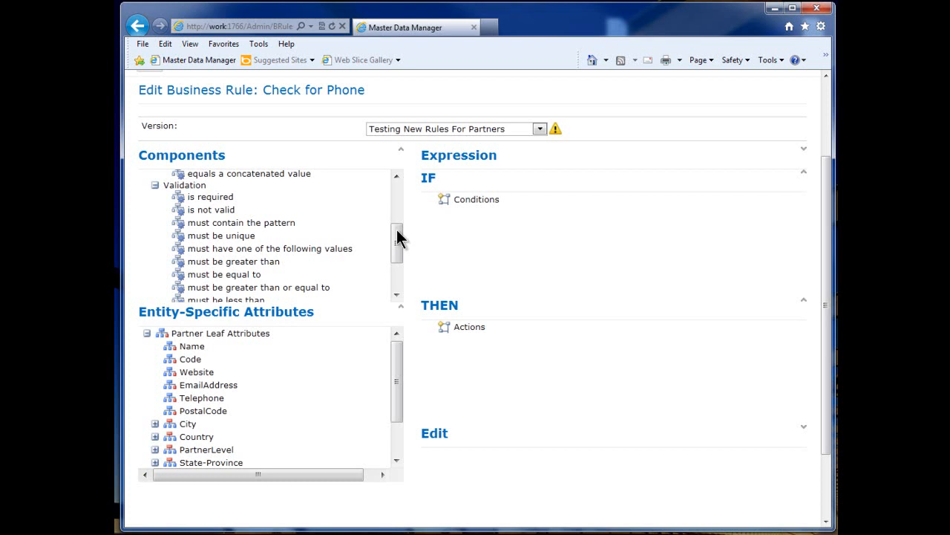
# Add the "is required" validation action to the THEN actions of the Check for Phone rule.
pyautogui.moveTo(394, 239); pyautogui.dragTo(399, 213)
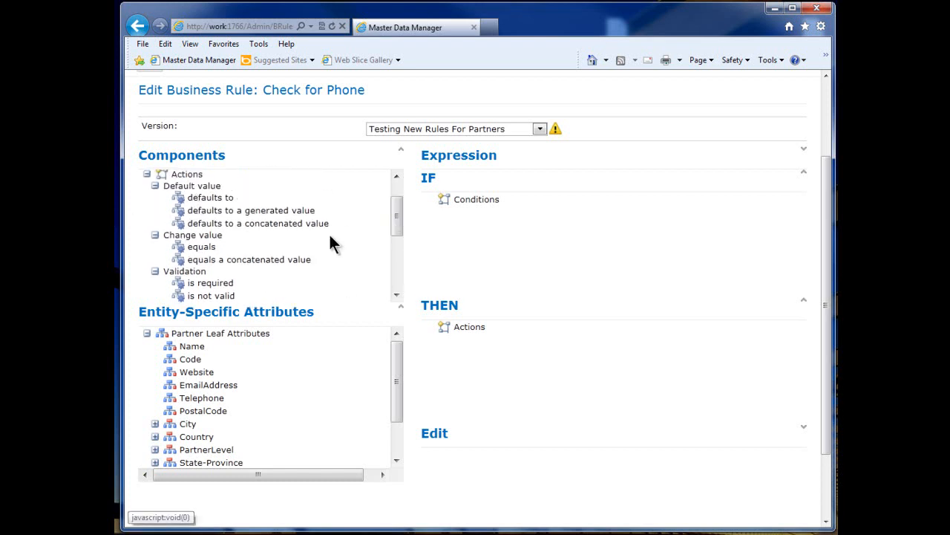
pyautogui.scroll(-1, 399, 226)
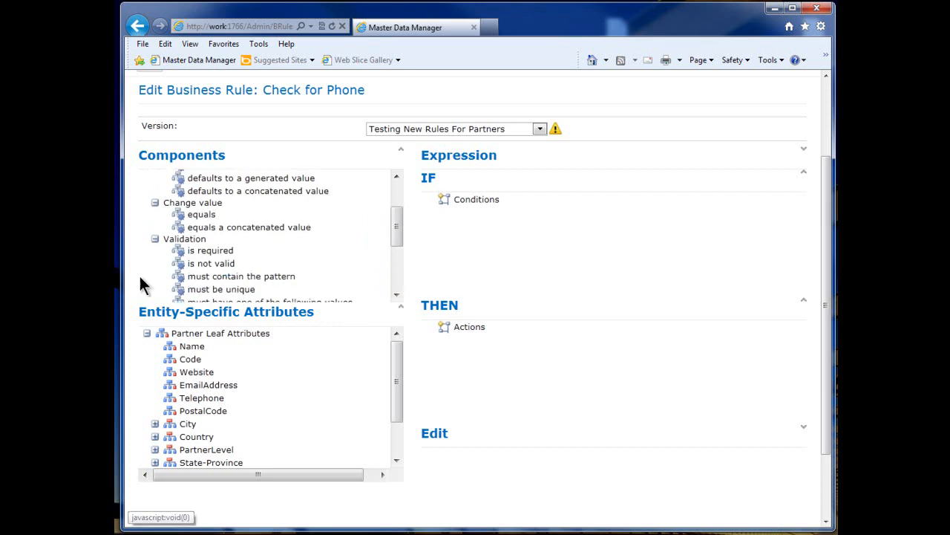
pyautogui.moveTo(217, 255); pyautogui.dragTo(466, 335)
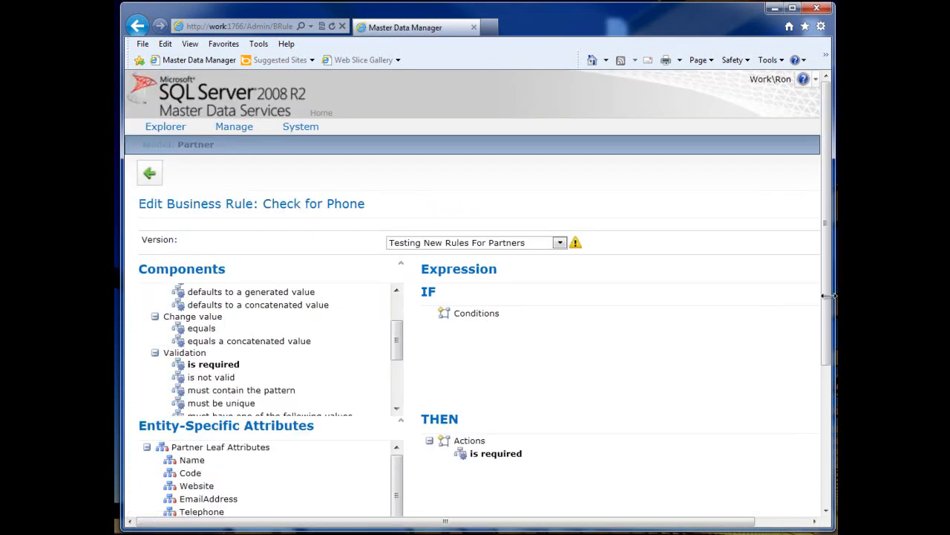
# Assign the Telephone leaf attribute to the "is required" action and save the action.
pyautogui.moveTo(822, 281); pyautogui.dragTo(822, 421)
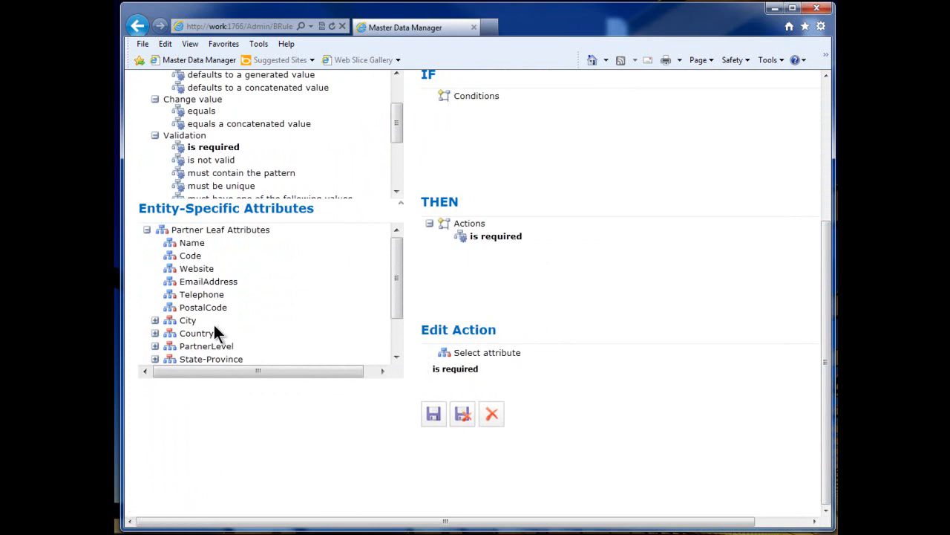
pyautogui.moveTo(396, 280); pyautogui.dragTo(394, 317)
pyautogui.click(155, 286)
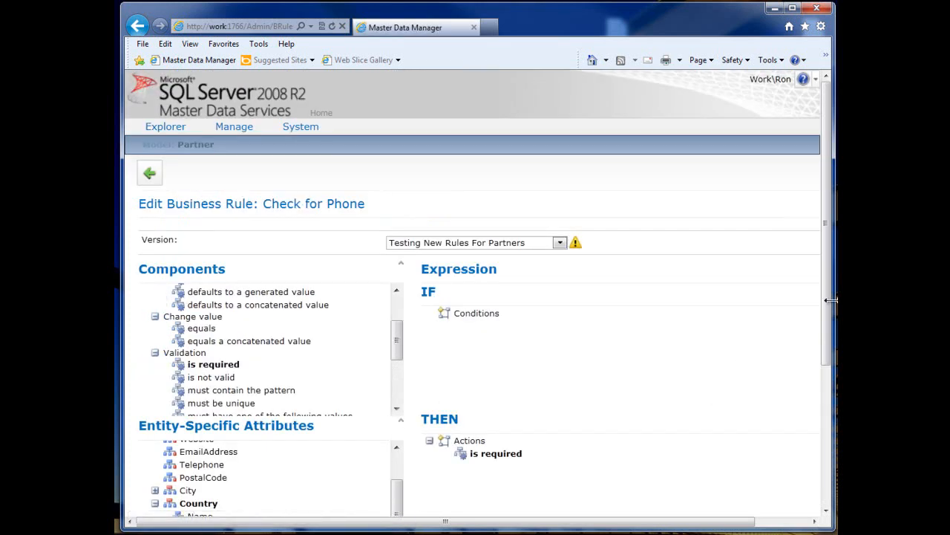
pyautogui.moveTo(823, 307); pyautogui.dragTo(824, 446)
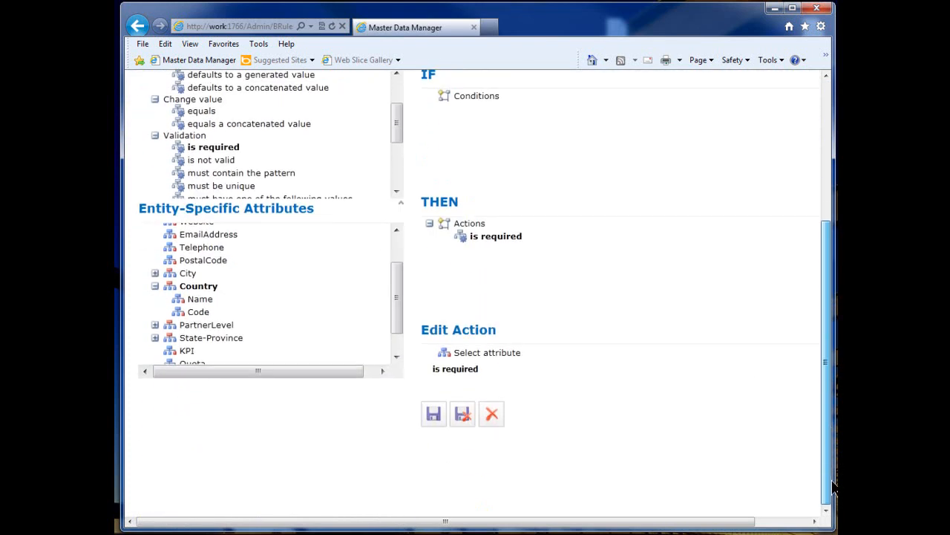
pyautogui.moveTo(392, 322); pyautogui.dragTo(393, 340)
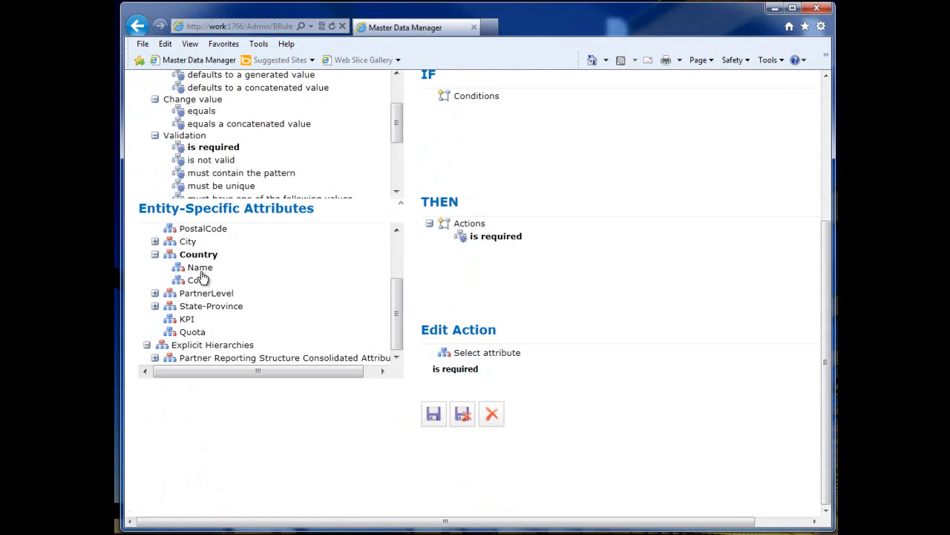
pyautogui.moveTo(397, 318); pyautogui.dragTo(404, 284)
pyautogui.moveTo(192, 280); pyautogui.dragTo(469, 361)
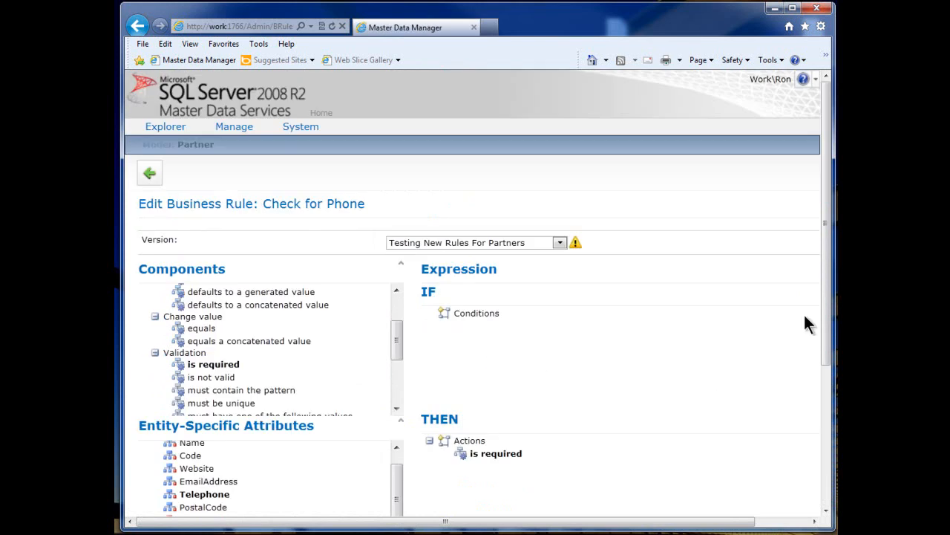
pyautogui.moveTo(832, 300); pyautogui.dragTo(830, 438)
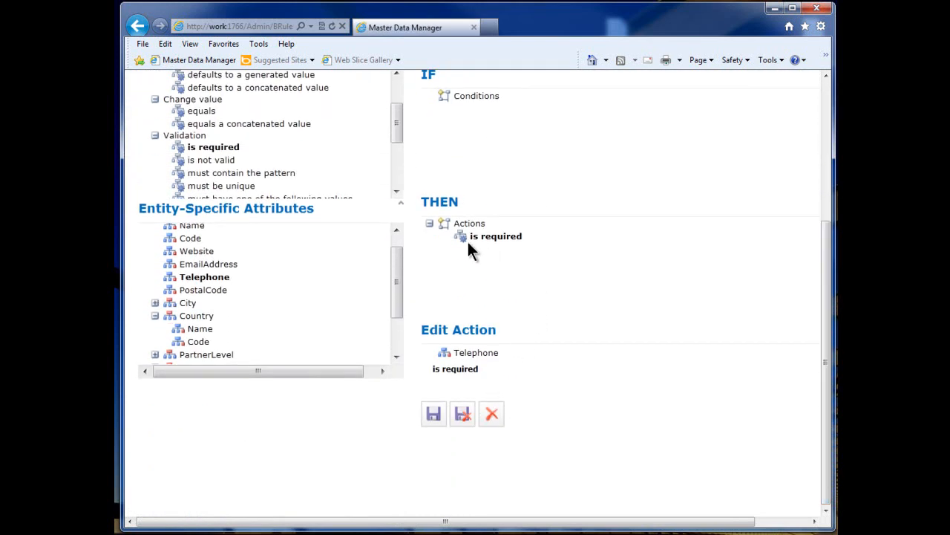
pyautogui.click(432, 413)
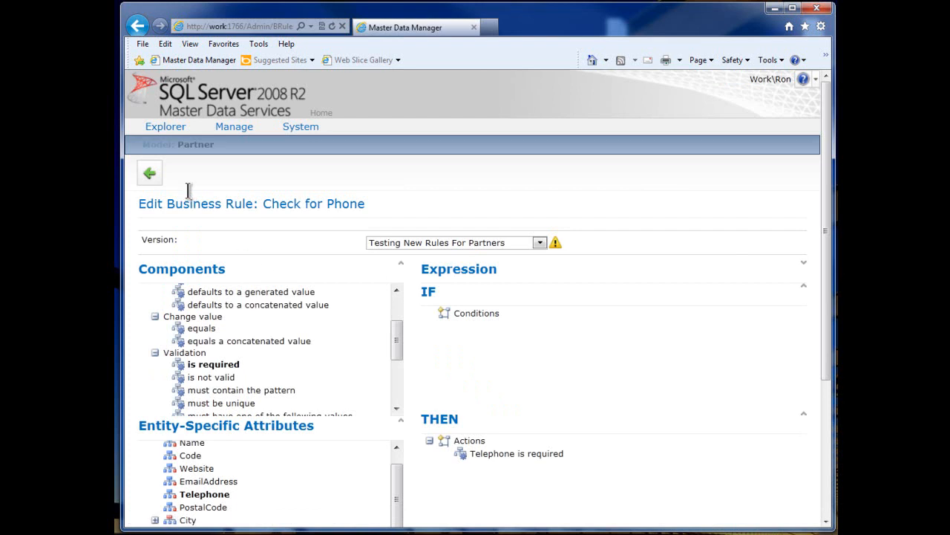
# Return to the rule list, select the Check for Phone rule and publish the business rules.
pyautogui.scroll(-3, 825, 305)
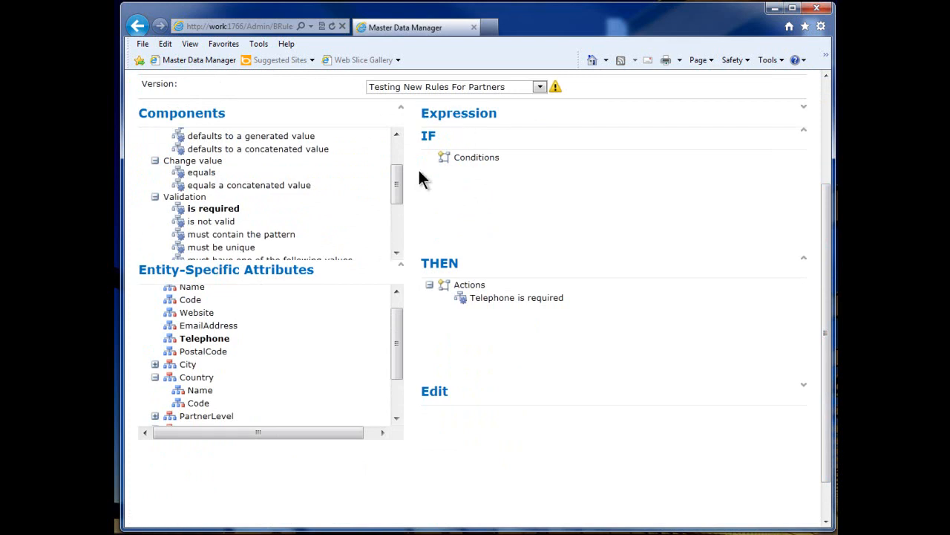
pyautogui.moveTo(826, 348); pyautogui.dragTo(826, 251)
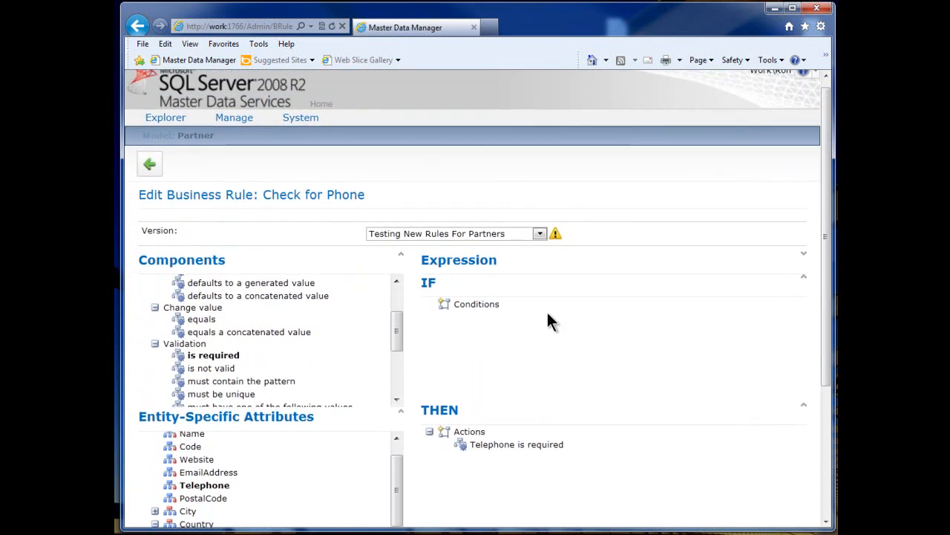
pyautogui.click(155, 161)
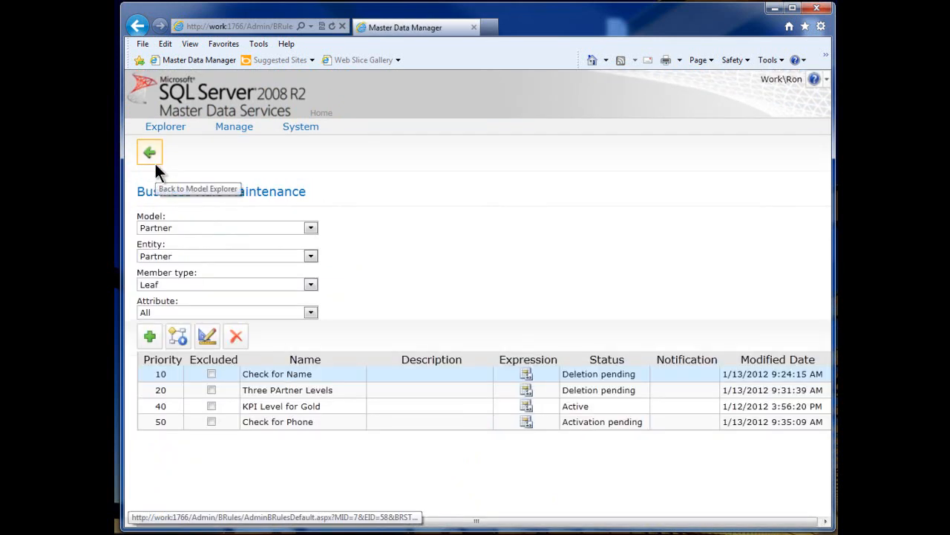
pyautogui.click(340, 423)
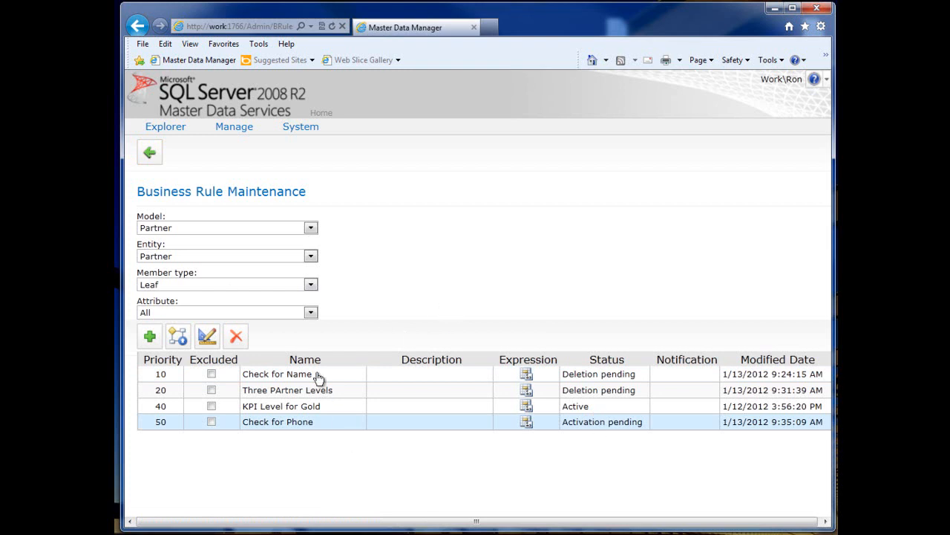
pyautogui.click(177, 336)
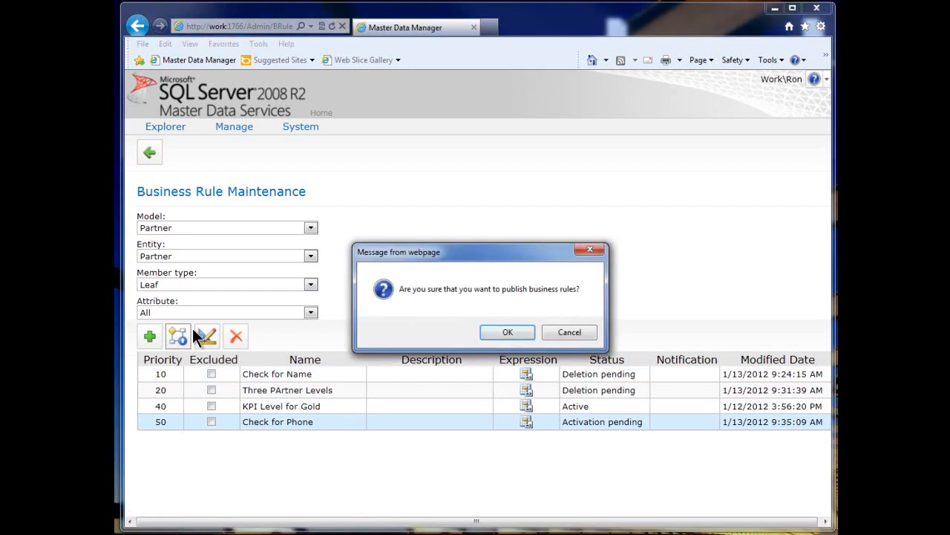
pyautogui.click(508, 334)
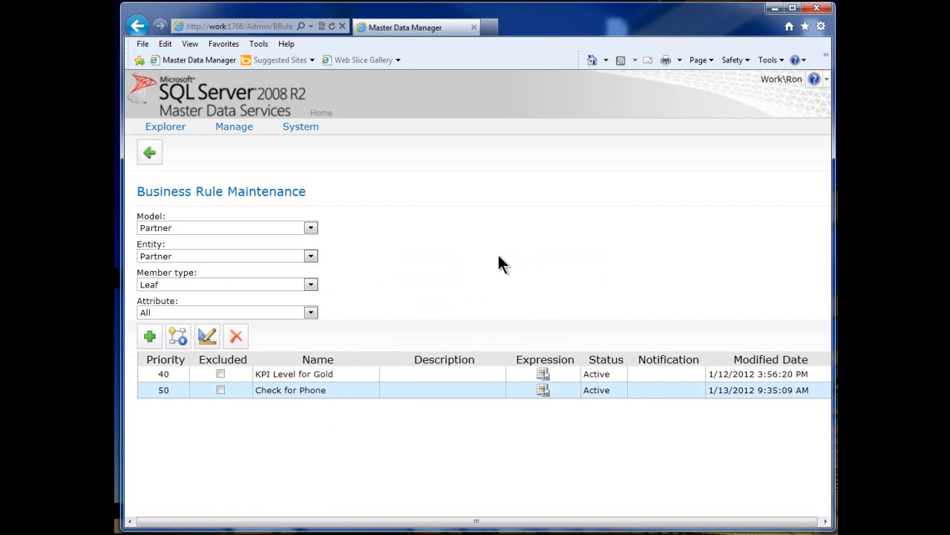
# Go to version management and validate the Testing New Rules For Partners version of the Partner model.
pyautogui.click(324, 114)
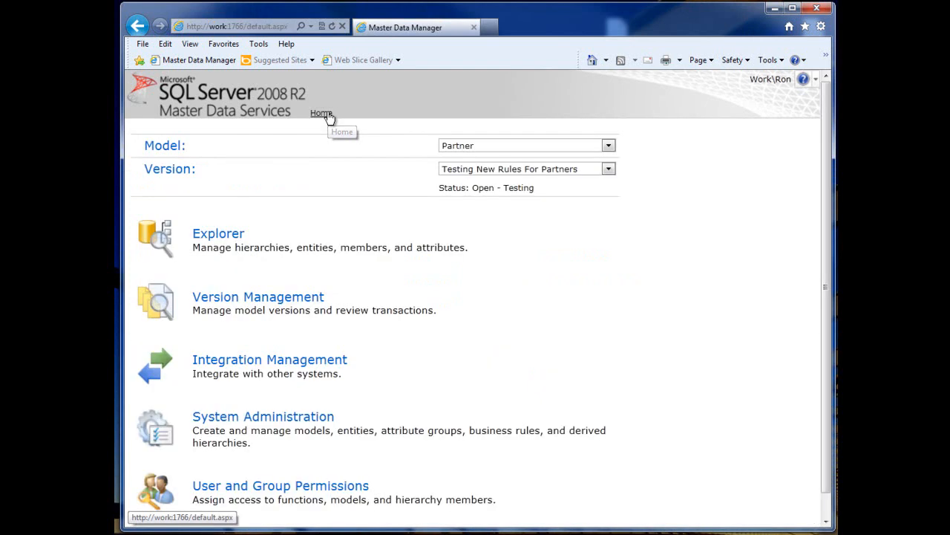
pyautogui.click(331, 310)
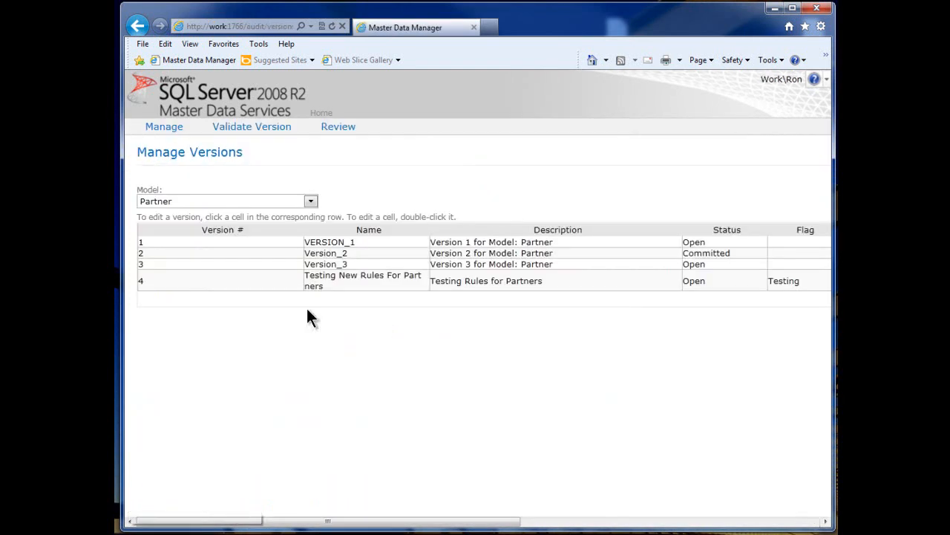
pyautogui.click(339, 282)
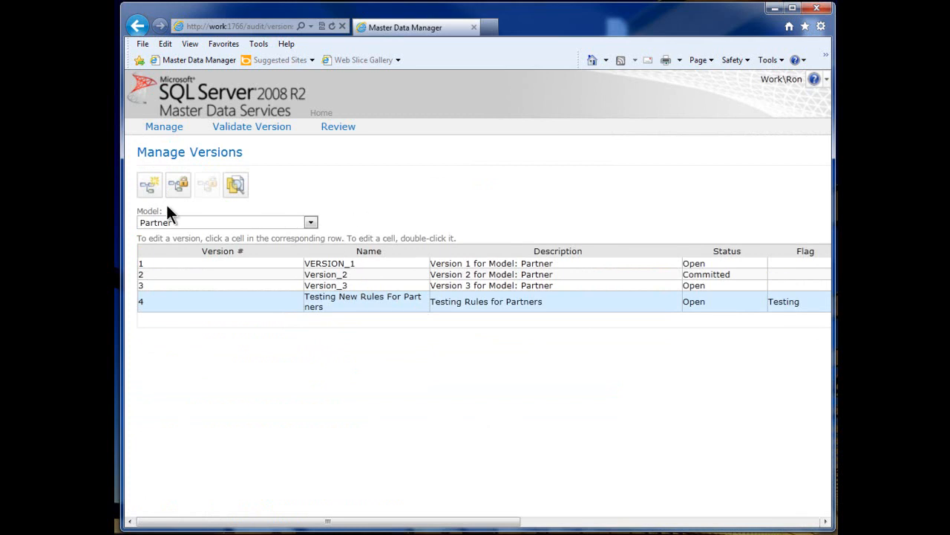
pyautogui.click(231, 131)
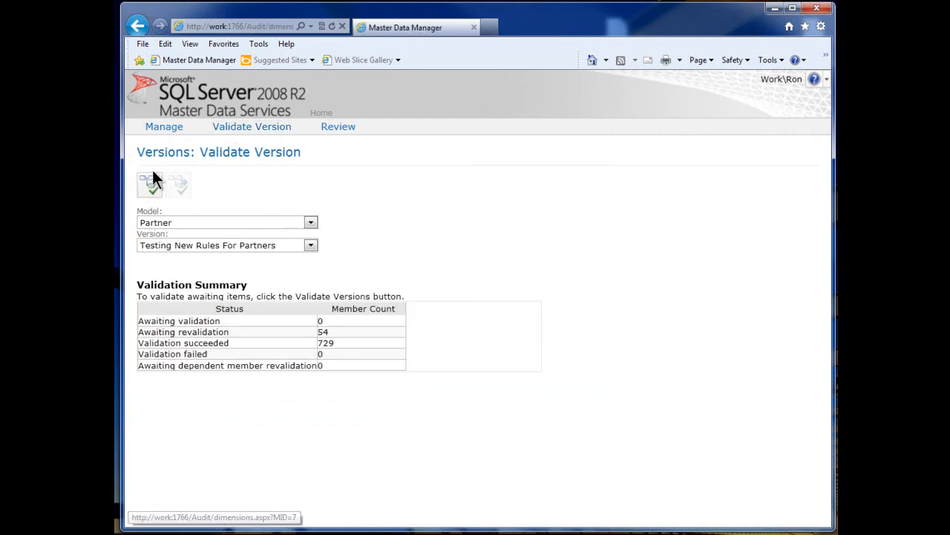
pyautogui.click(149, 187)
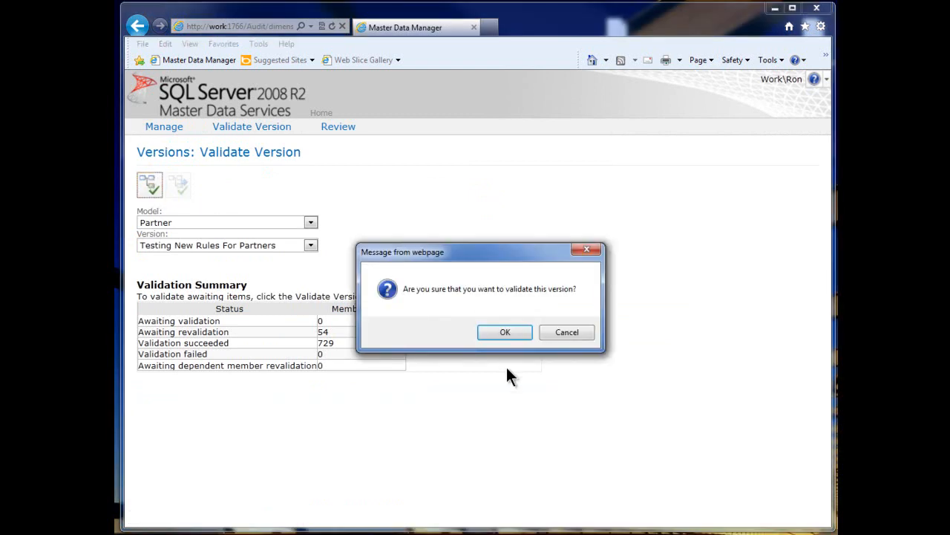
pyautogui.click(518, 332)
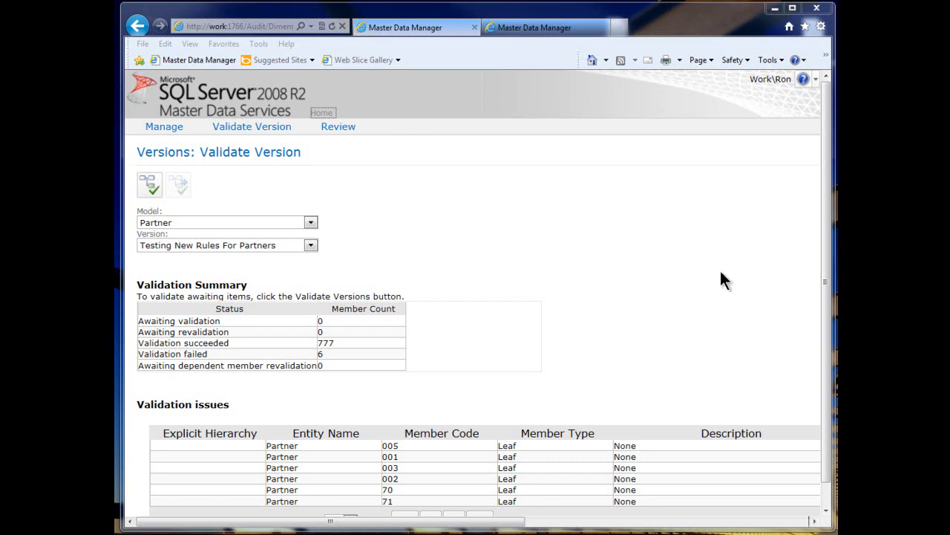
# Select the validation issue for Partner leaf member 001 in the list of validation issues.
pyautogui.scroll(-1, 799, 274)
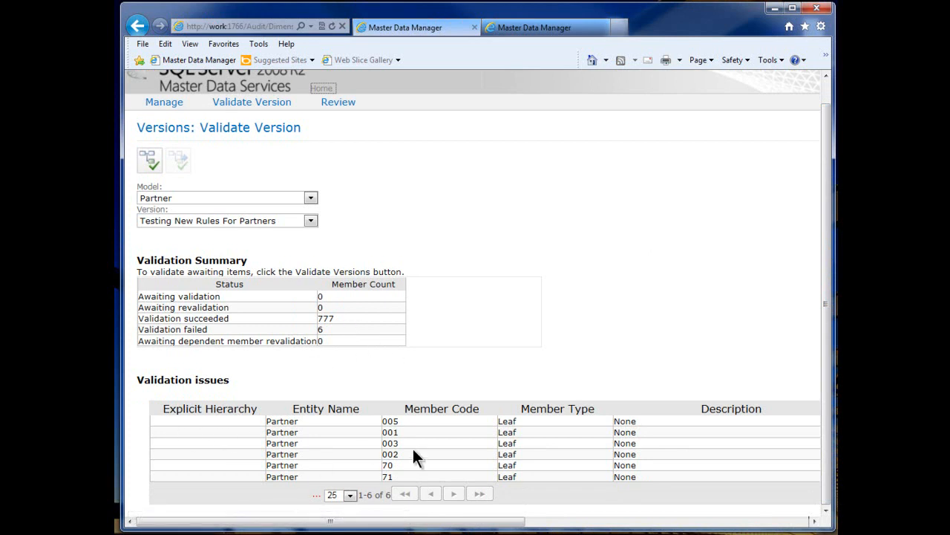
pyautogui.click(181, 419)
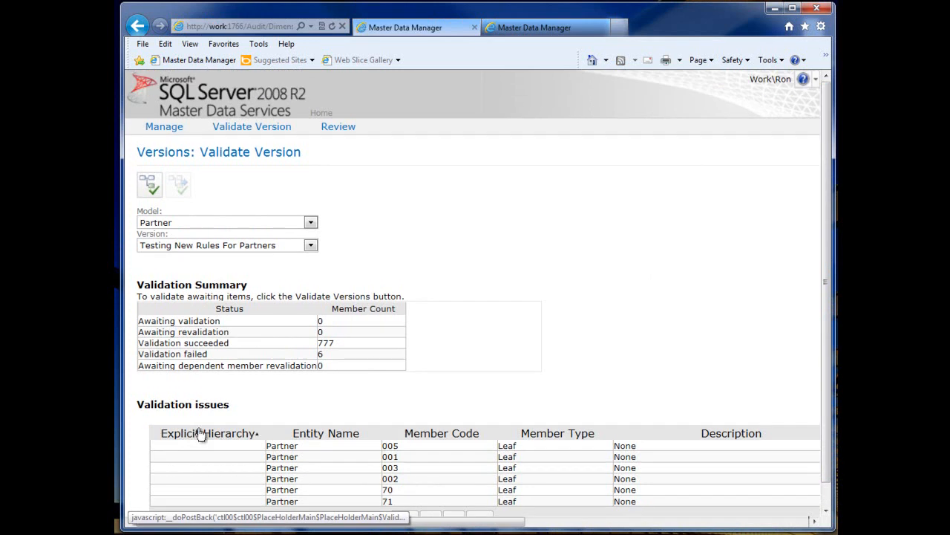
pyautogui.click(207, 450)
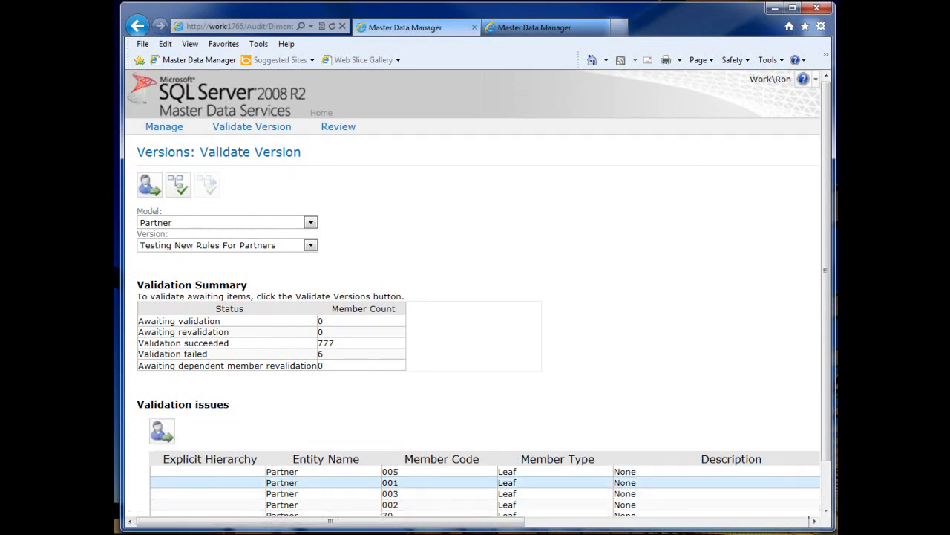
# Examine the description, notification status, date and user columns for all Partner members in the validation issues list.
pyautogui.moveTo(413, 523); pyautogui.dragTo(724, 528)
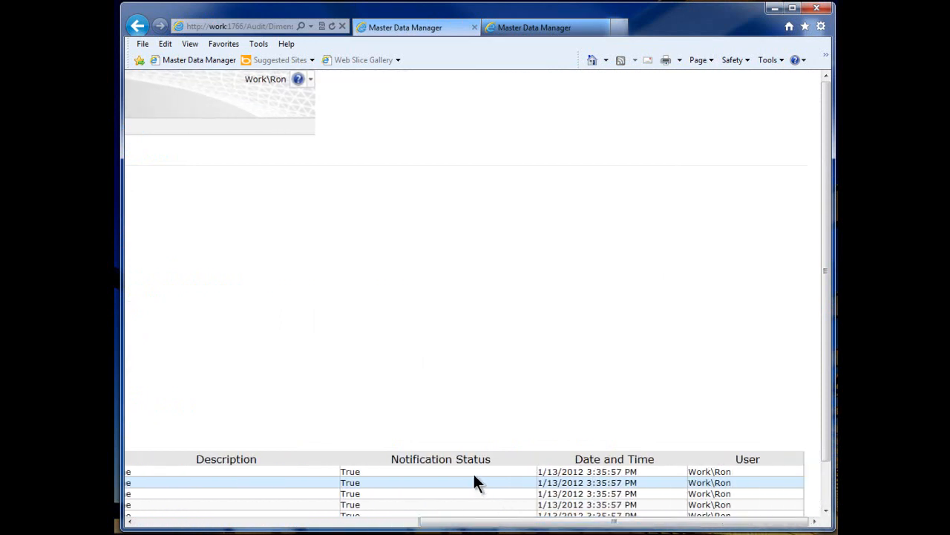
pyautogui.hscroll(-3, 592, 525)
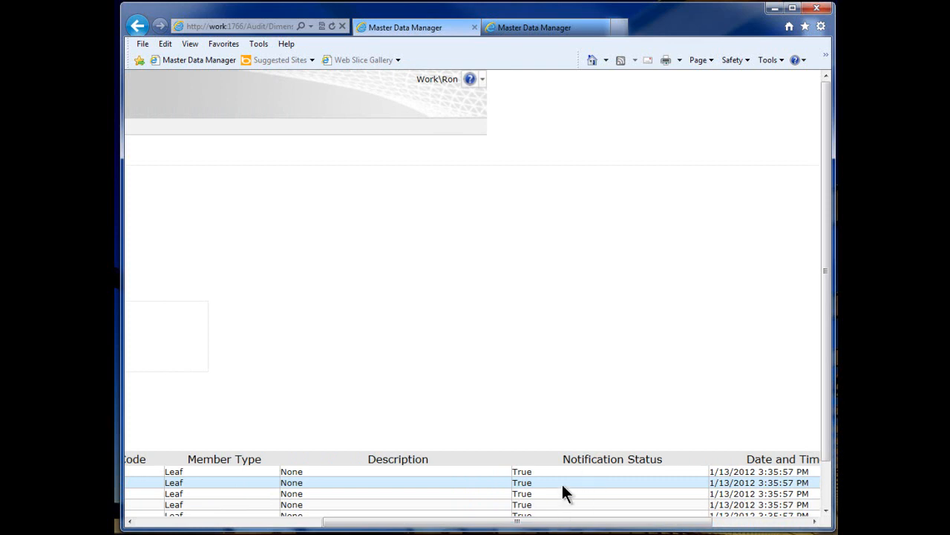
pyautogui.hscroll(-1, 548, 526)
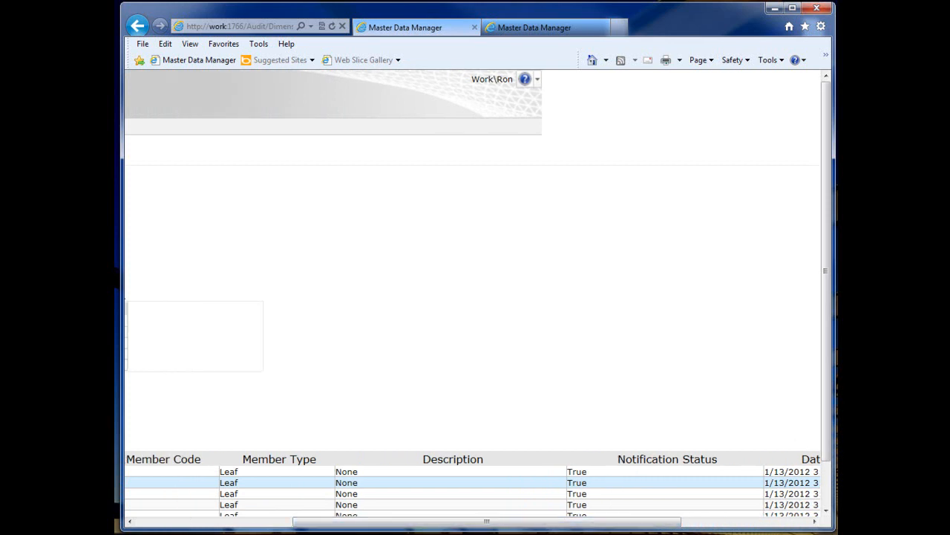
pyautogui.scroll(-1, 829, 408)
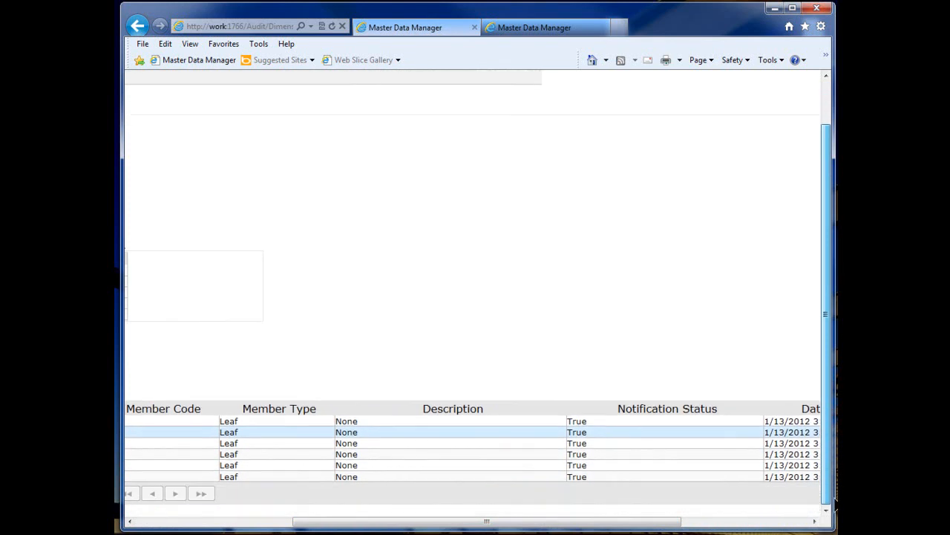
pyautogui.moveTo(469, 527); pyautogui.dragTo(311, 524)
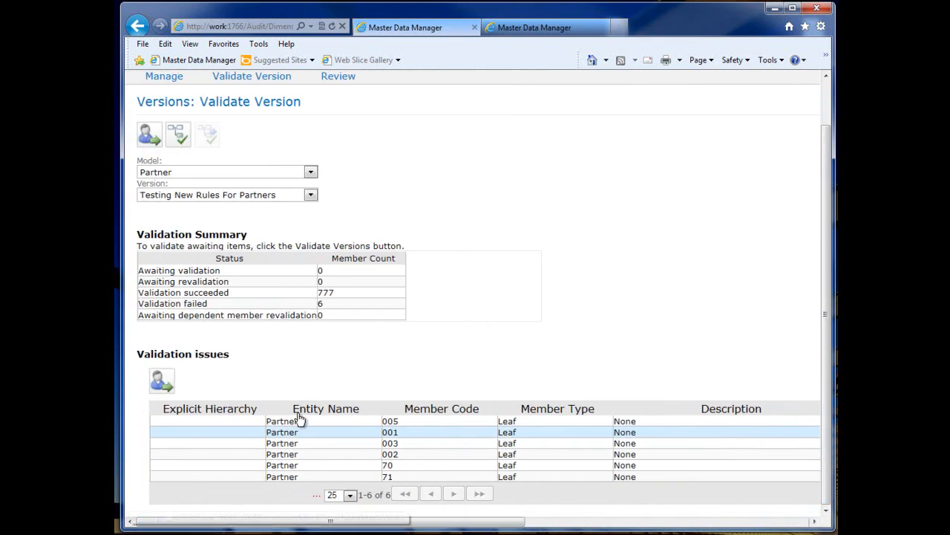
# Switch to the Partner entity's member list and compare the Telephone values with the validation status in the General Information attributes.
pyautogui.click(523, 23)
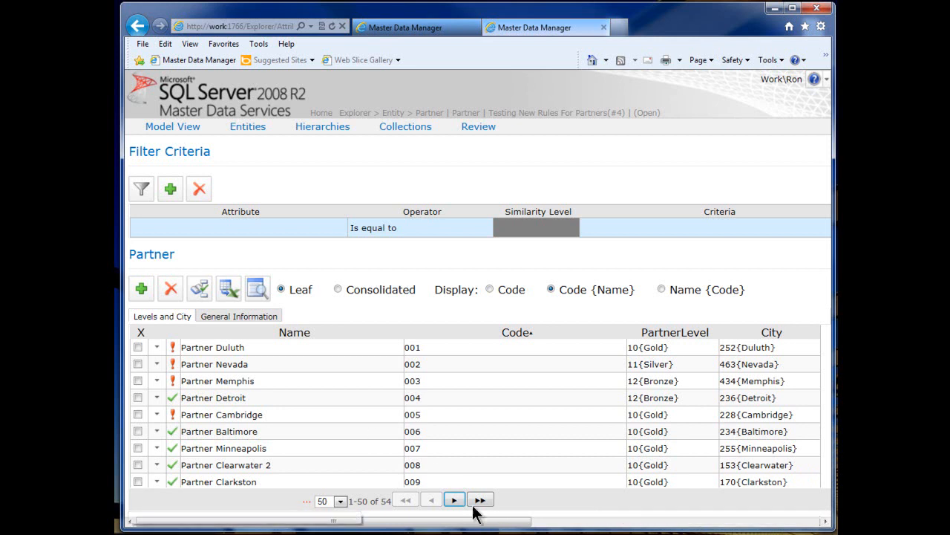
pyautogui.moveTo(483, 525); pyautogui.dragTo(431, 513)
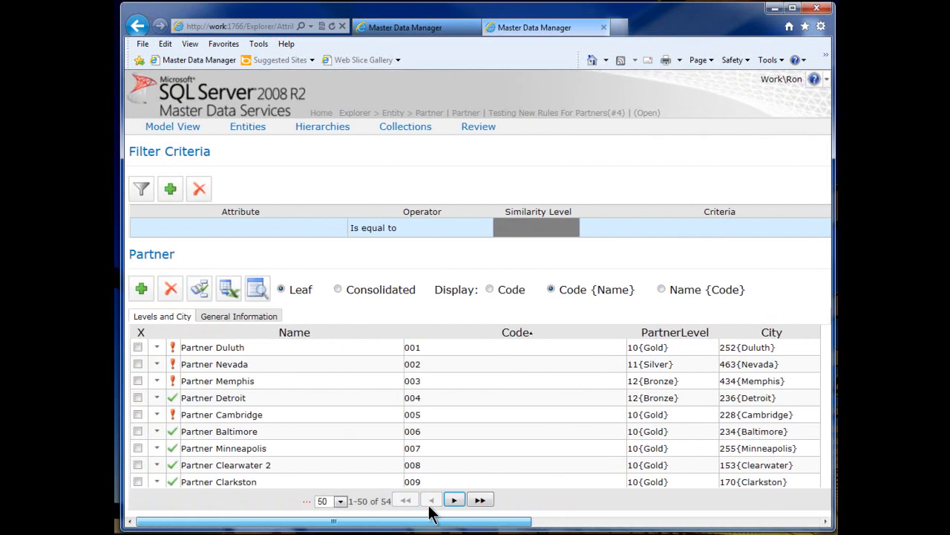
pyautogui.click(254, 318)
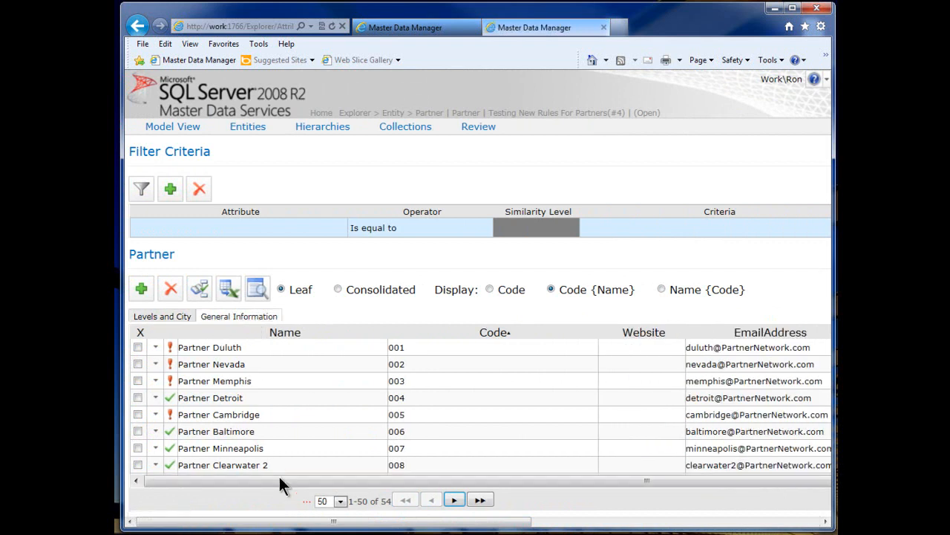
pyautogui.moveTo(280, 480); pyautogui.dragTo(530, 483)
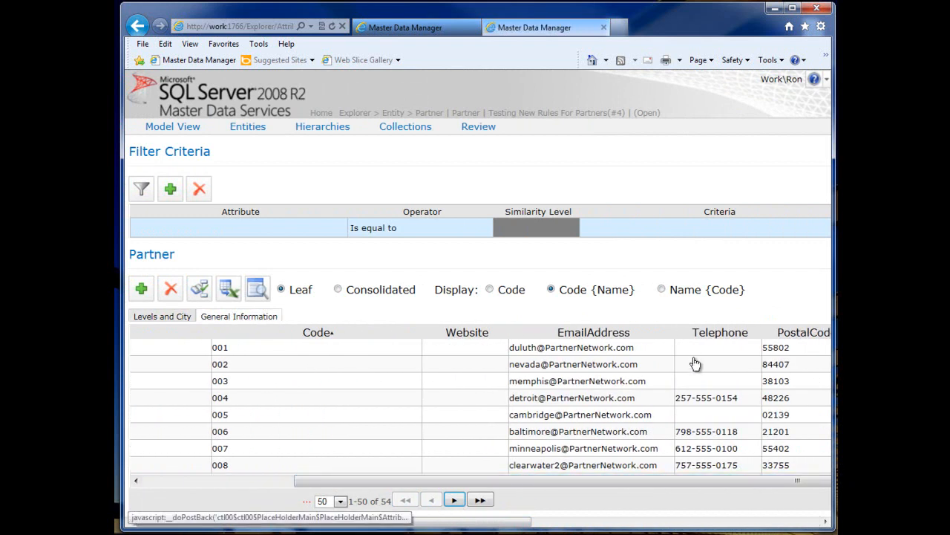
pyautogui.moveTo(632, 481); pyautogui.dragTo(522, 467)
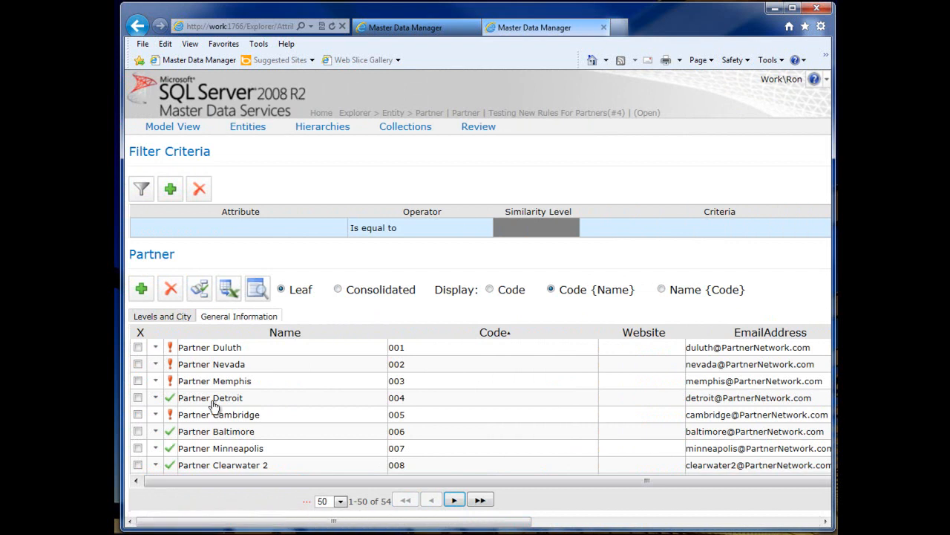
# View the actions available for the Partner Duluth member, then recheck the Telephone column of the member list.
pyautogui.click(155, 349)
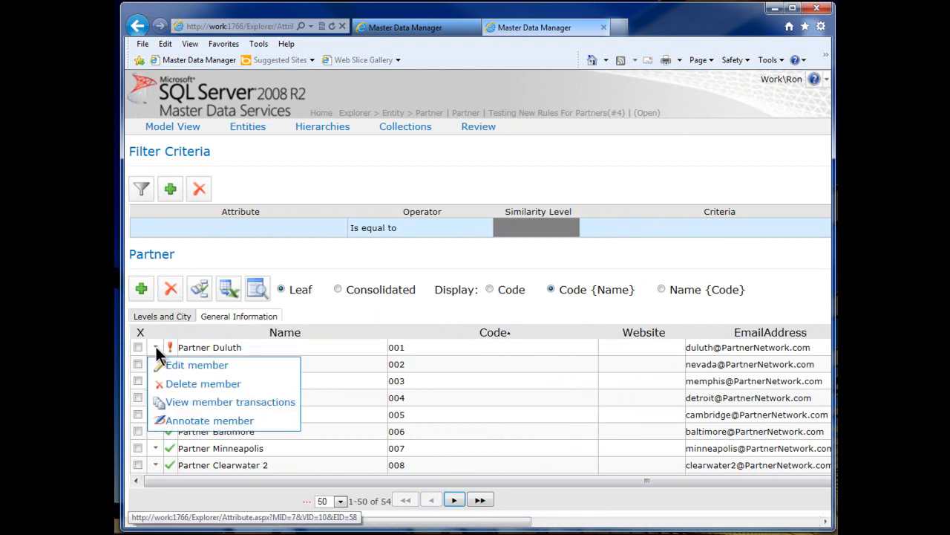
pyautogui.click(334, 244)
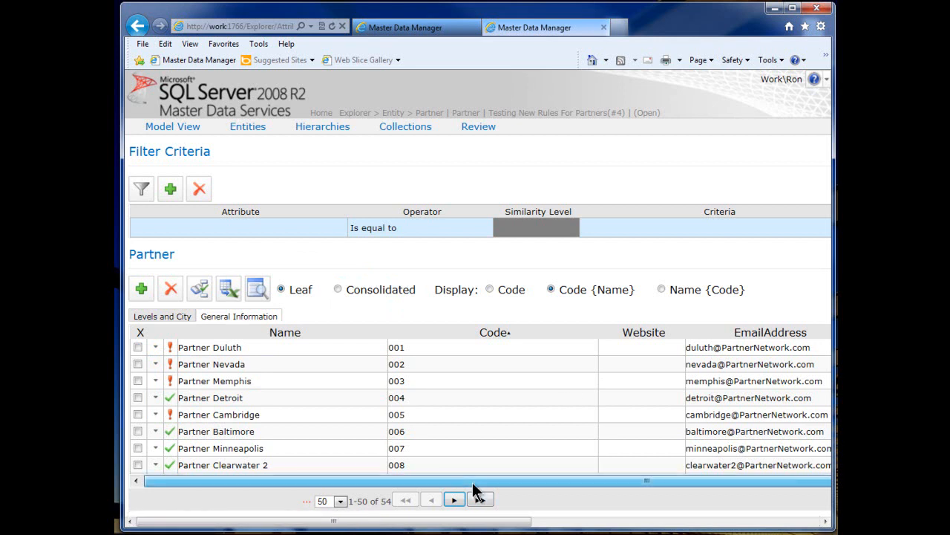
pyautogui.moveTo(472, 482); pyautogui.dragTo(745, 493)
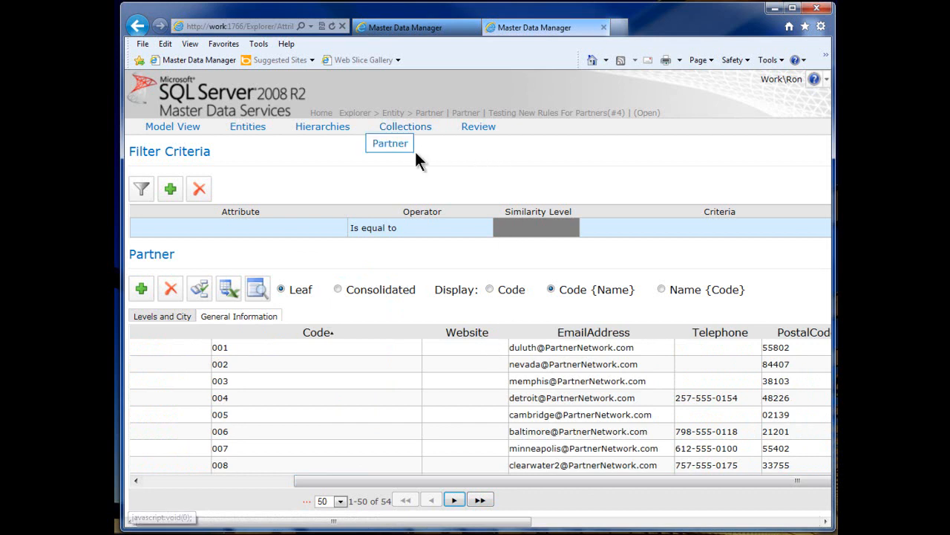
# Leave the version validation page and open Business Rule Maintenance for the Partner entity's leaf members in System Administration.
pyautogui.click(432, 32)
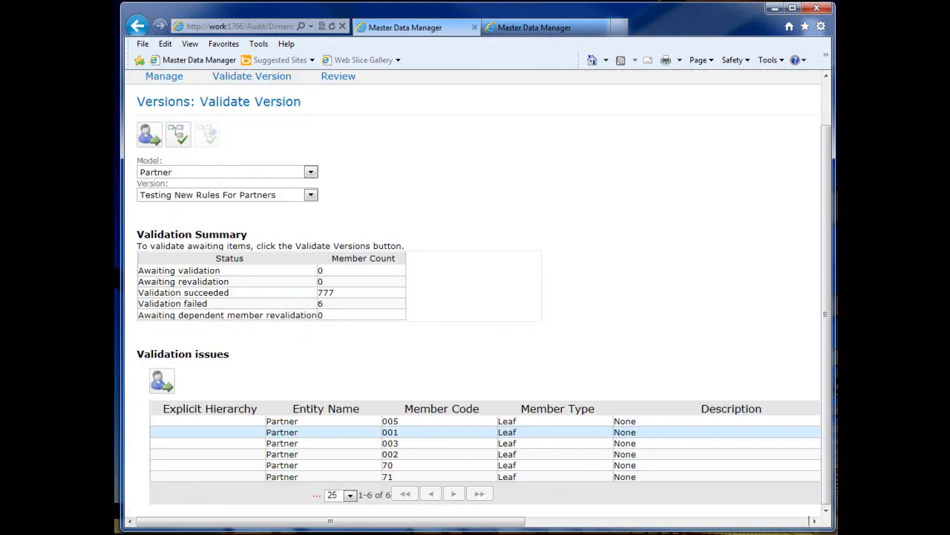
pyautogui.scroll(2, 826, 291)
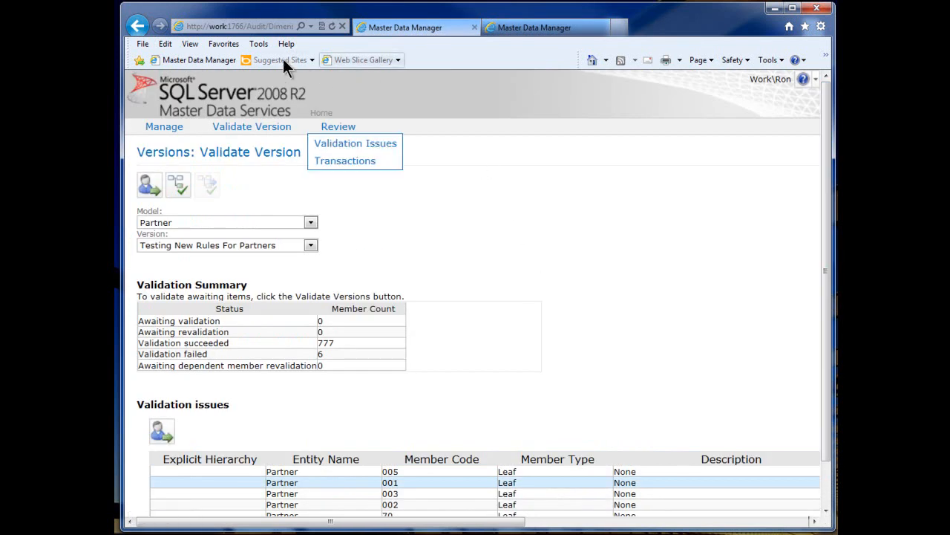
pyautogui.click(321, 113)
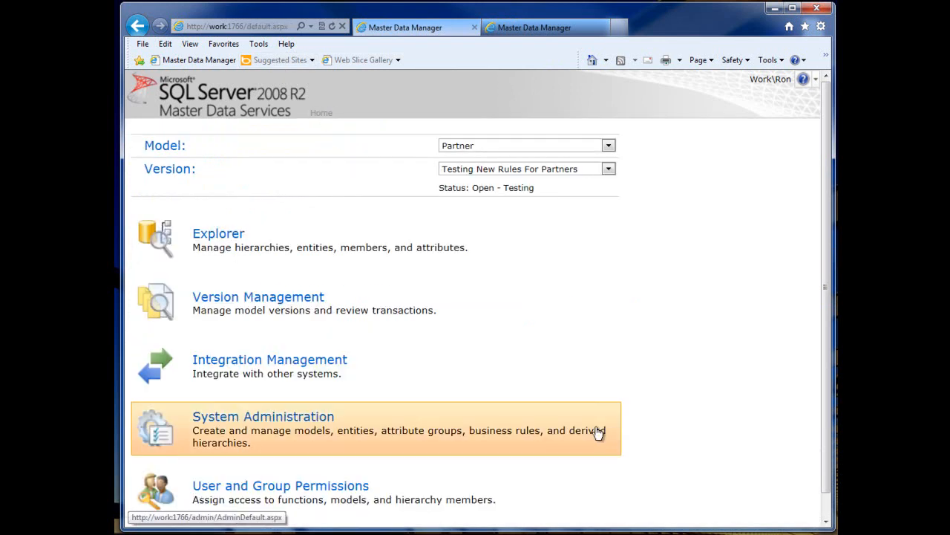
pyautogui.click(406, 426)
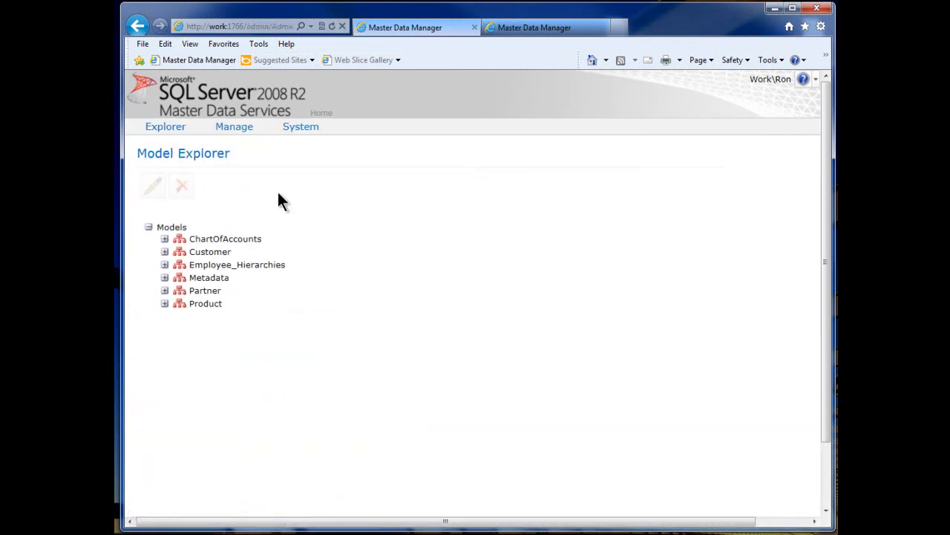
pyautogui.moveTo(233, 132)
pyautogui.click(260, 215)
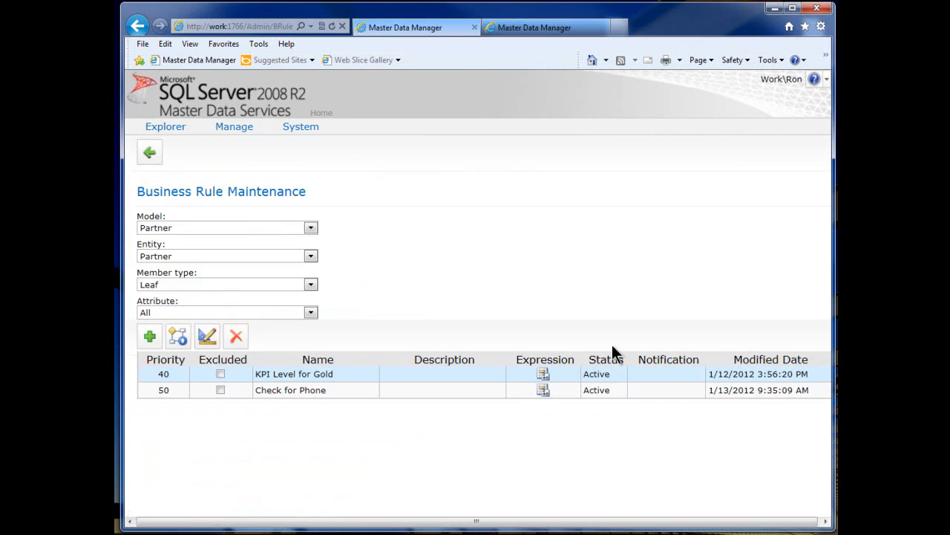